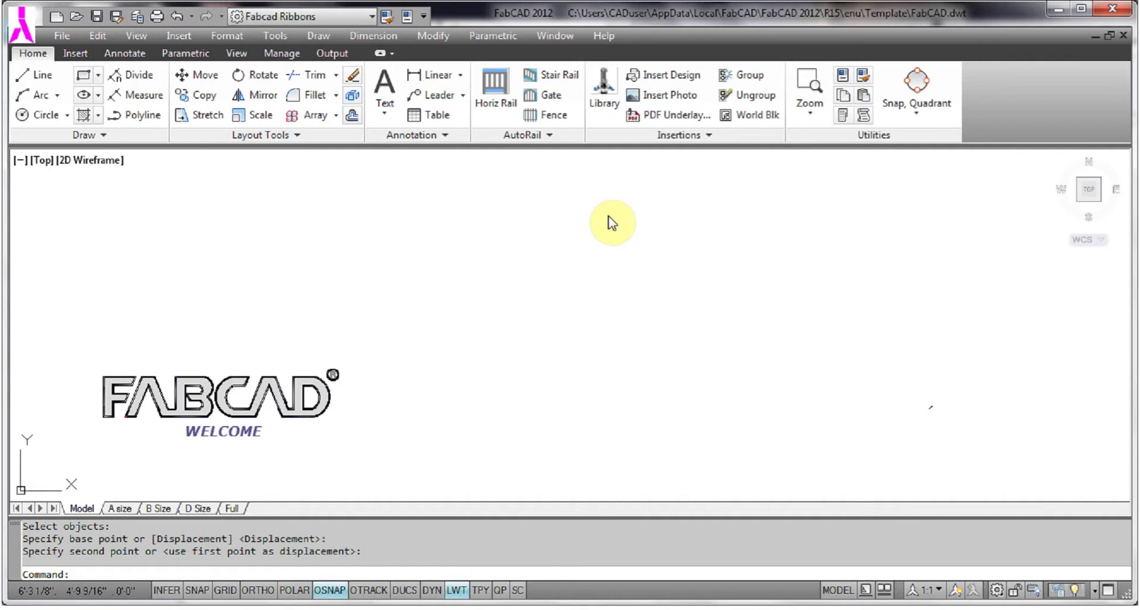
Step: Attach the image house.bmp in the empty area beside the FABCAD logo, picking its insertion point and size freehand
{"action": "left_click", "coordinate": [652, 98]}
{"action": "left_click", "coordinate": [653, 97]}
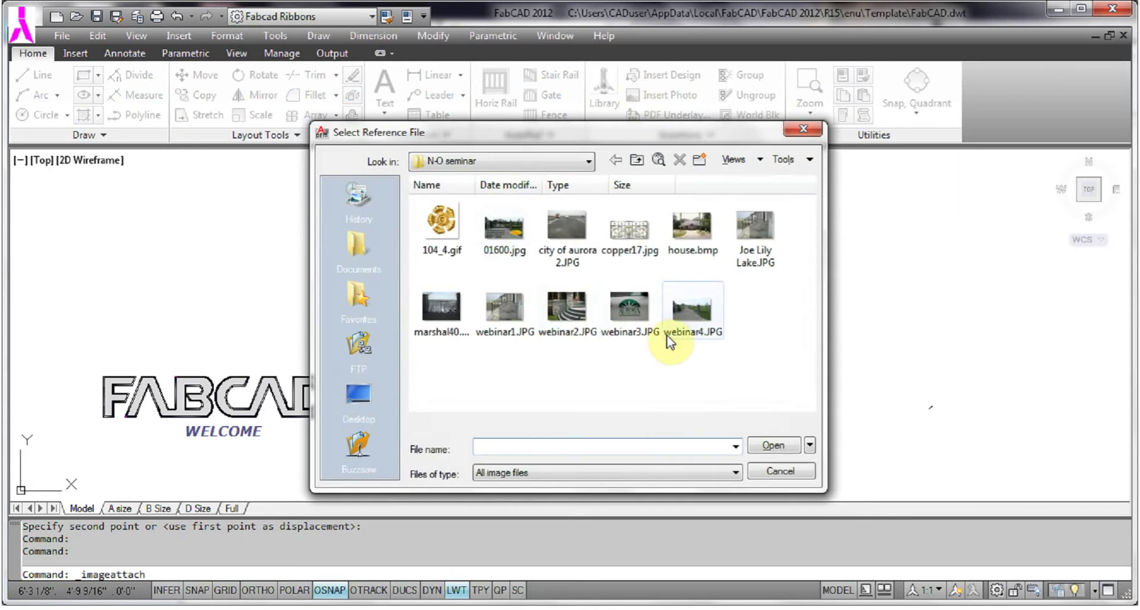
{"action": "left_click", "coordinate": [693, 229]}
{"action": "left_click", "coordinate": [772, 447]}
{"action": "left_click", "coordinate": [588, 438]}
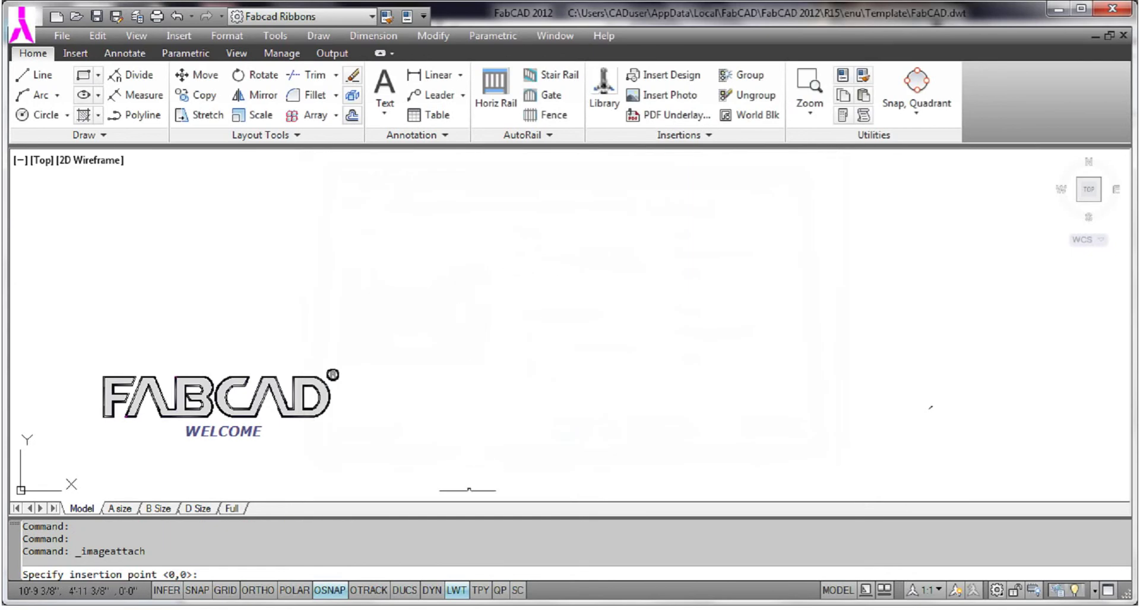
{"action": "left_click", "coordinate": [469, 478]}
{"action": "left_click", "coordinate": [786, 273]}
Step: Insert the drawing gateblock.dwg as a block at scale 1 and rotation 0, beside the house photo and overlapping its lower corner
{"action": "scroll", "coordinate": [694, 374], "scroll_direction": "down", "scroll_amount": 2}
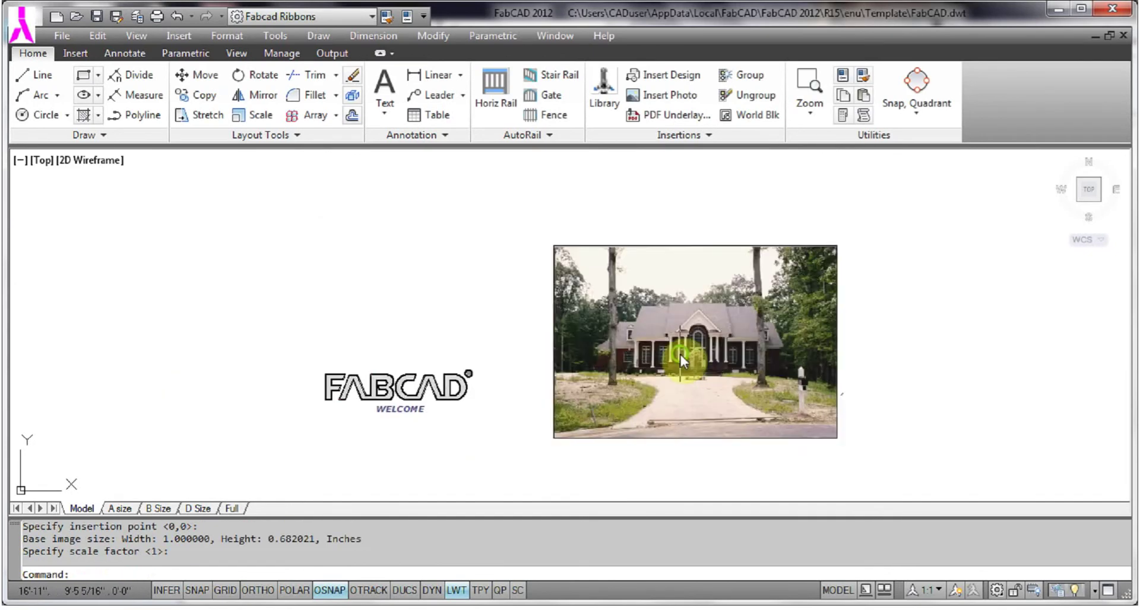
{"action": "middle_click_drag", "start_coordinate": [694, 374], "coordinate": [540, 303]}
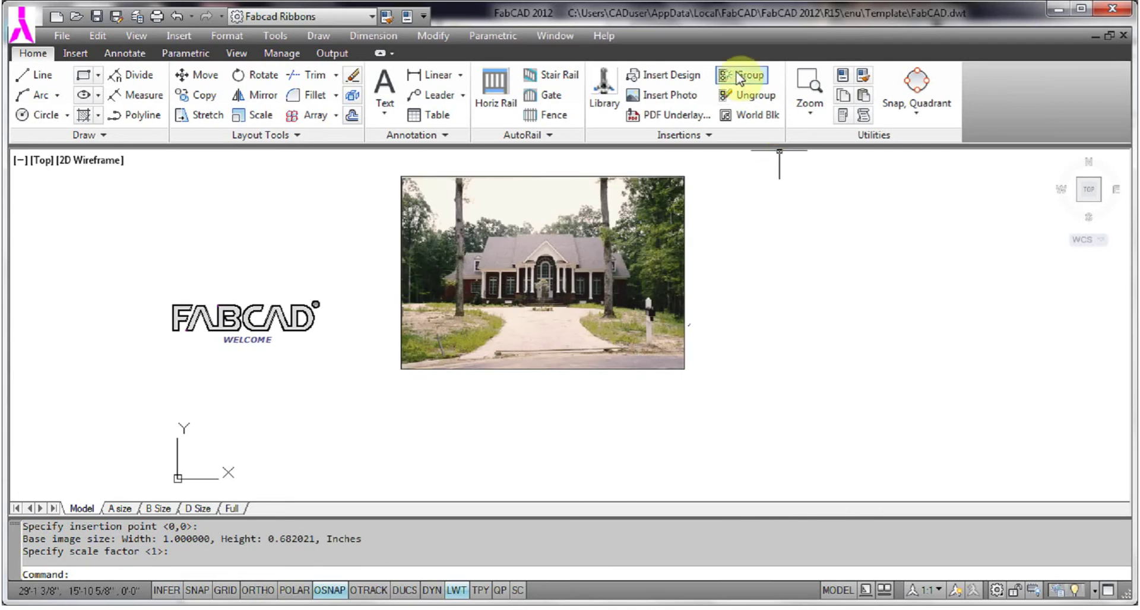
{"action": "left_click", "coordinate": [673, 77]}
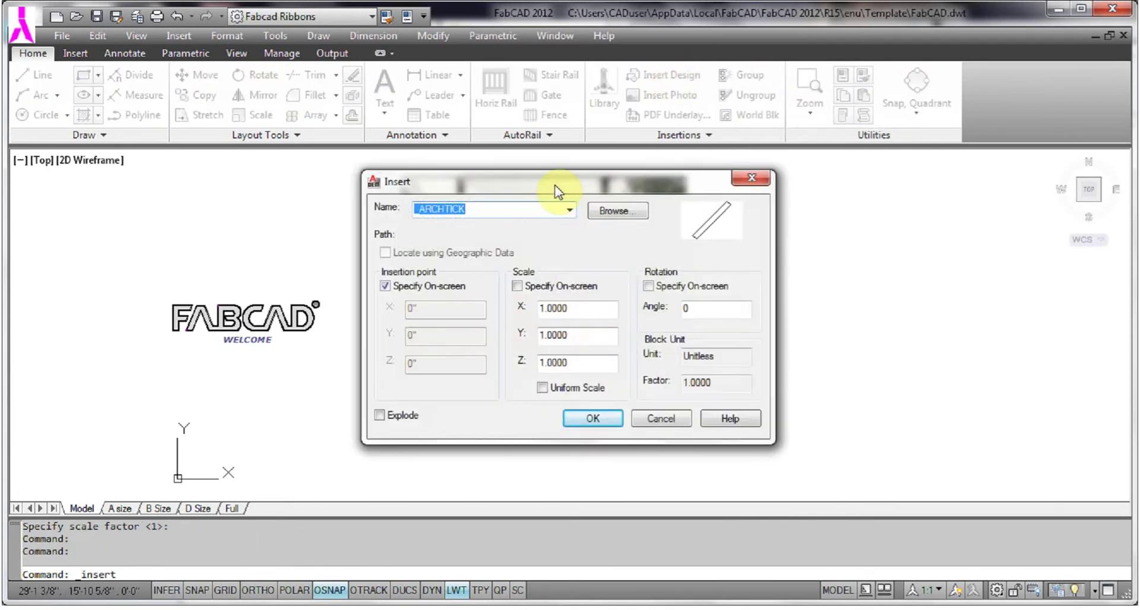
{"action": "left_click", "coordinate": [607, 213]}
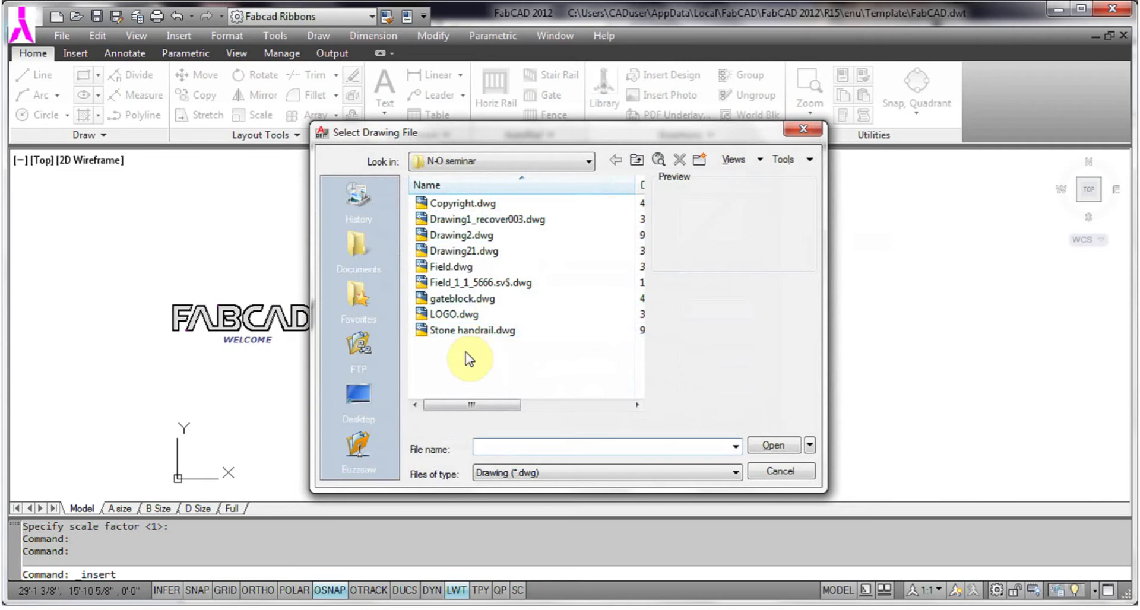
{"action": "left_click", "coordinate": [485, 300]}
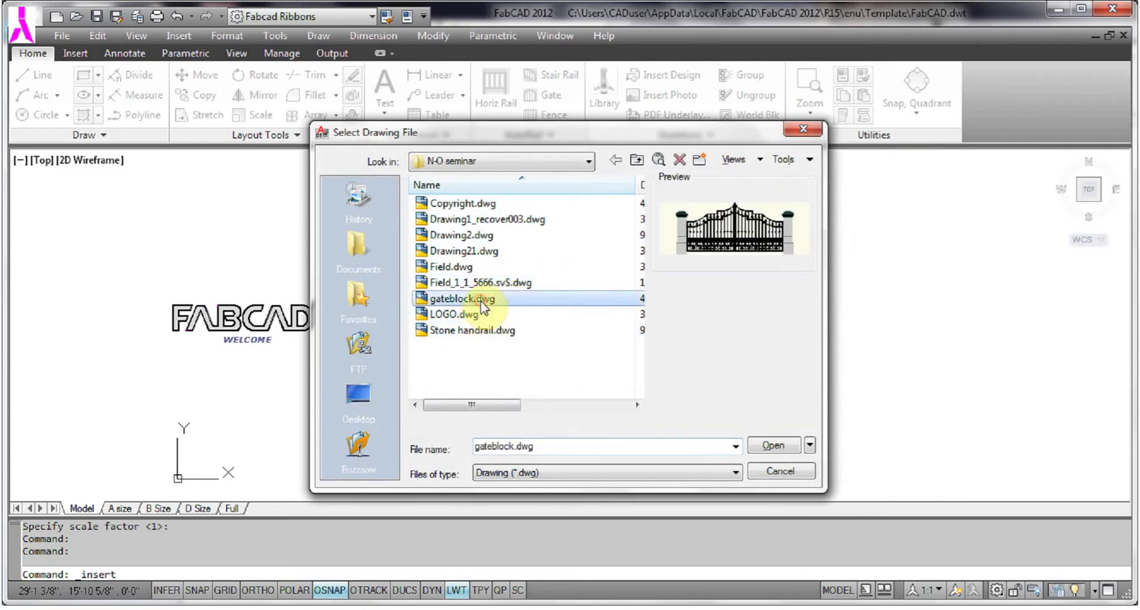
{"action": "left_click", "coordinate": [773, 447]}
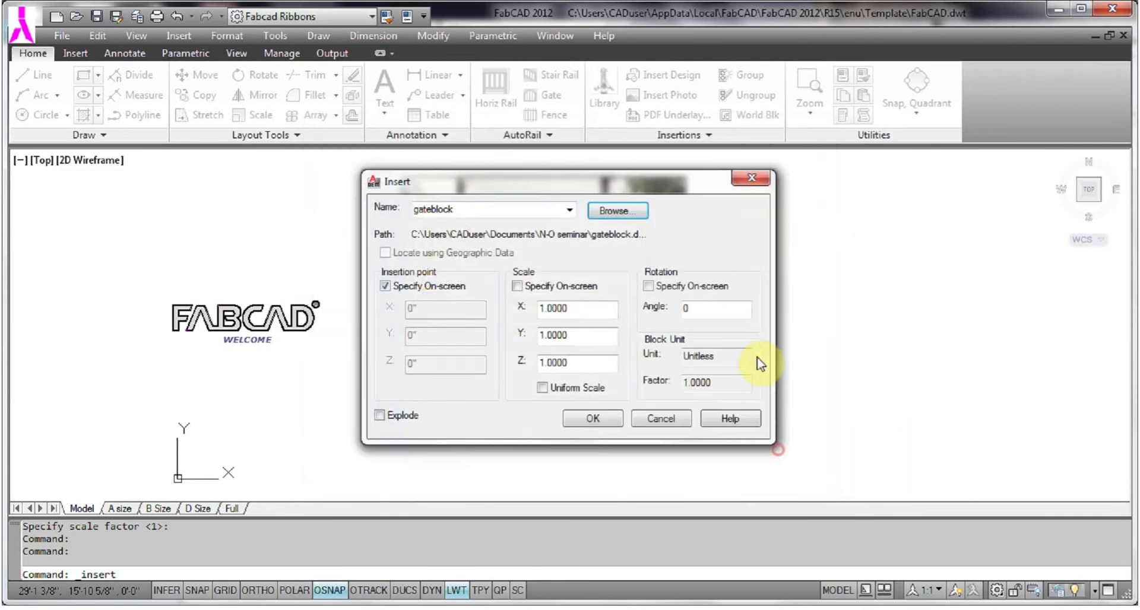
{"action": "left_click", "coordinate": [594, 420]}
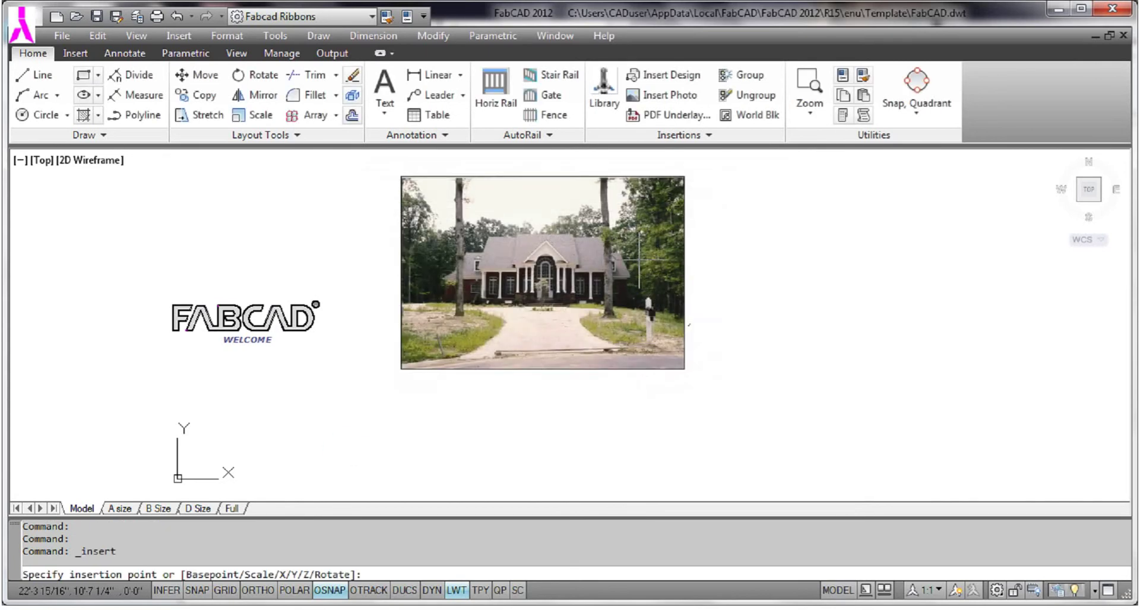
{"action": "left_click", "coordinate": [840, 279]}
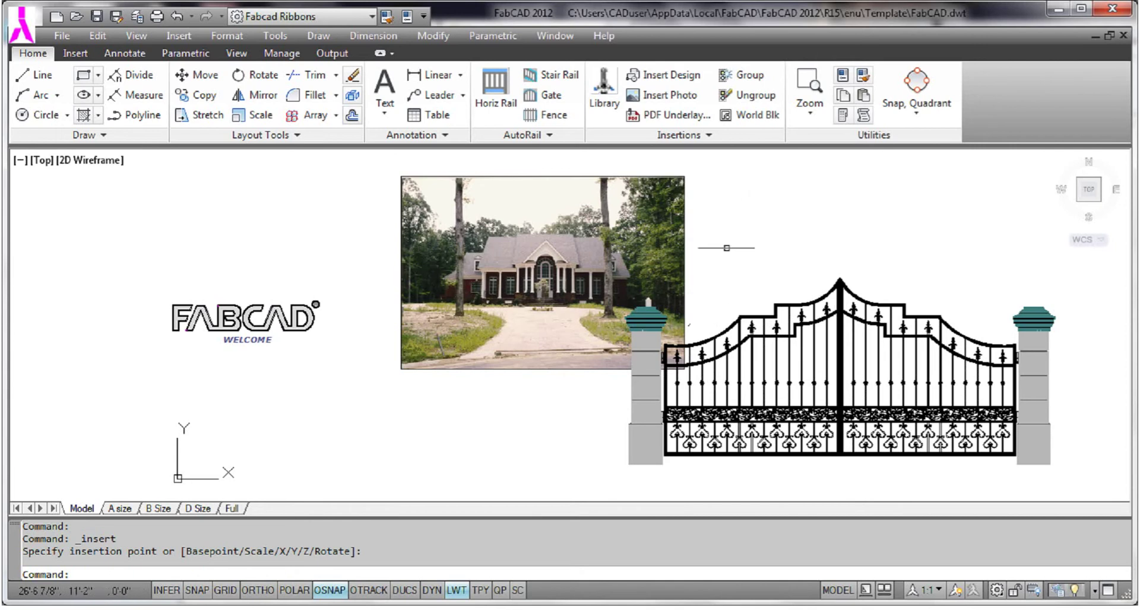
Step: Enlarge the house photo by stretching its upper-right corner outward and then its lower-left corner outward
{"action": "scroll", "coordinate": [738, 254], "scroll_direction": "down", "scroll_amount": 3}
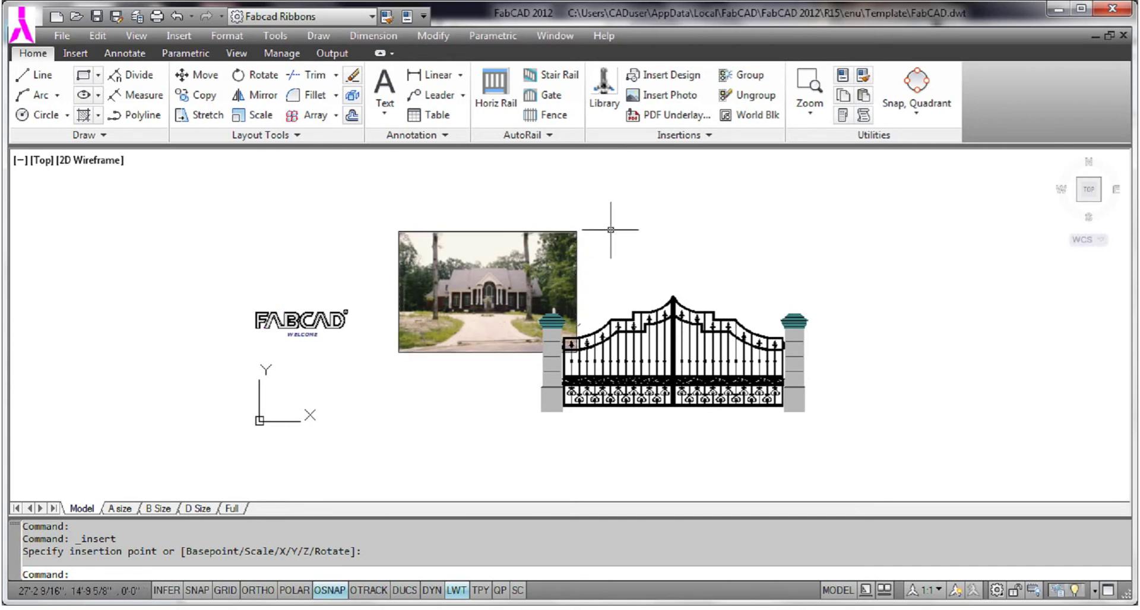
{"action": "left_click", "coordinate": [578, 278]}
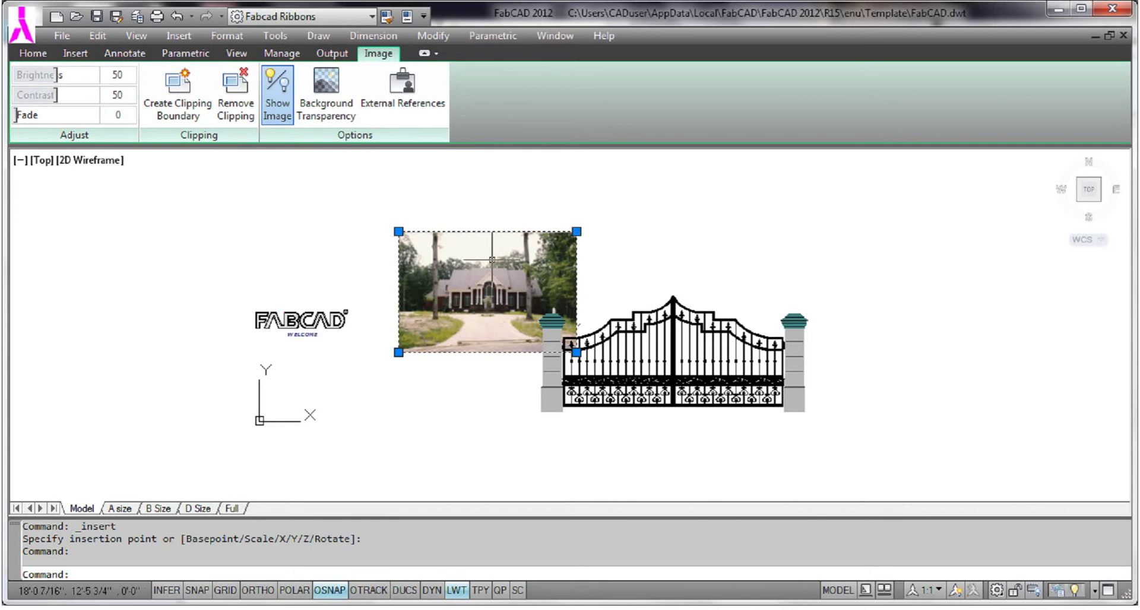
{"action": "left_click", "coordinate": [576, 231]}
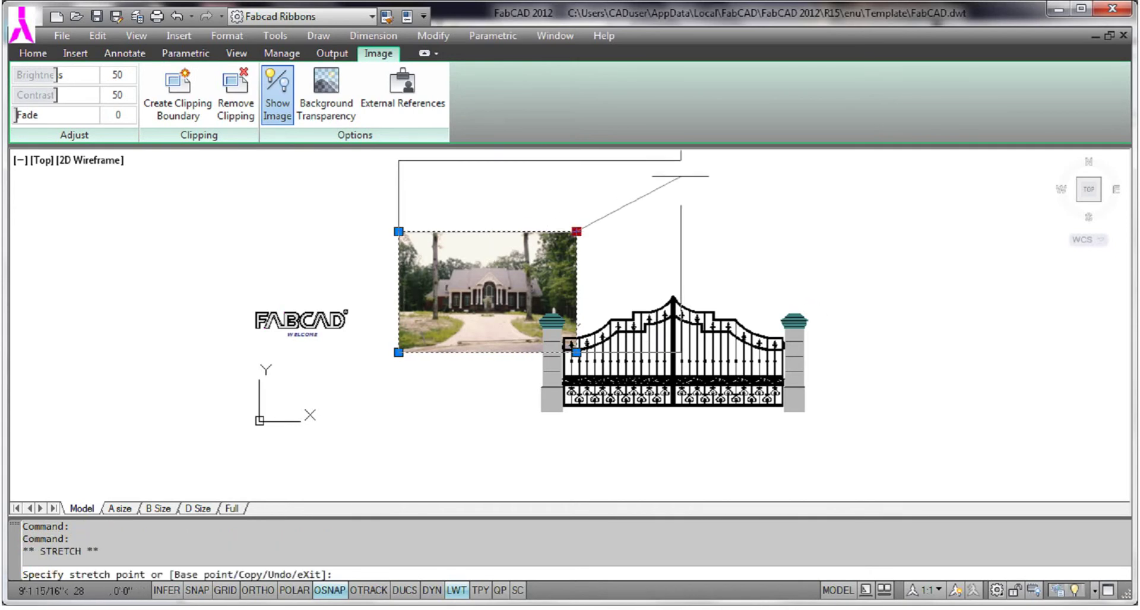
{"action": "left_click", "coordinate": [707, 169]}
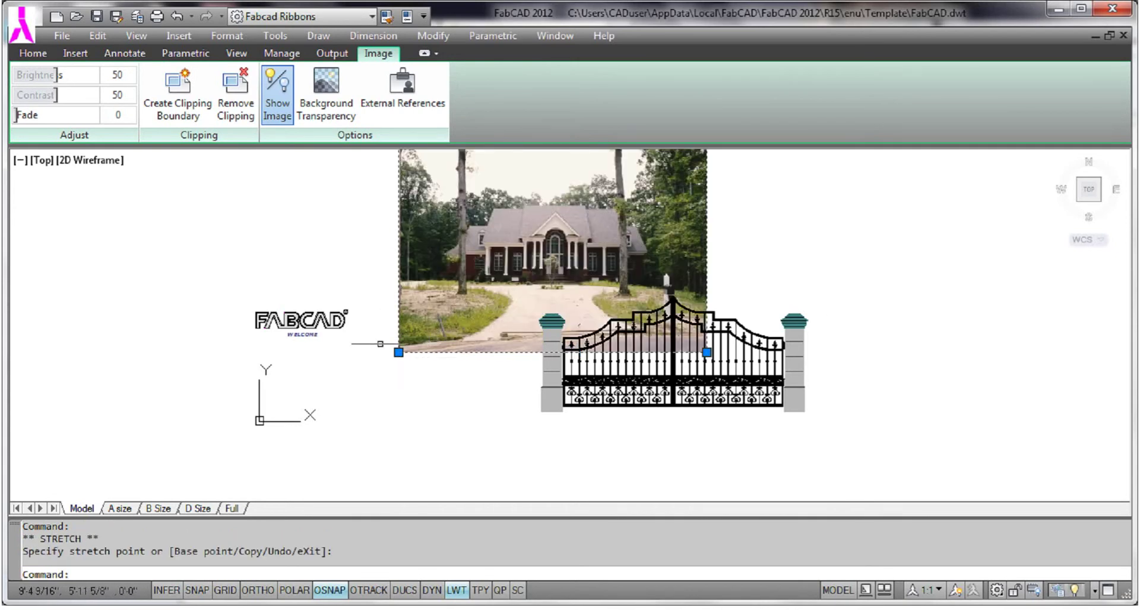
{"action": "left_click", "coordinate": [398, 352]}
{"action": "left_click", "coordinate": [350, 386]}
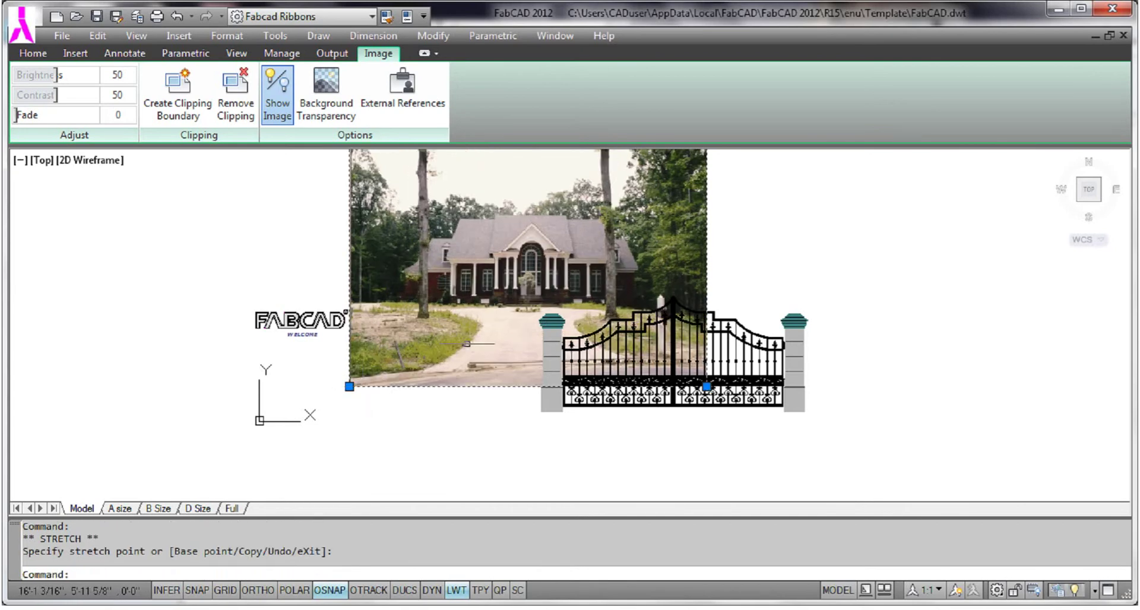
{"action": "key", "text": "Escape"}
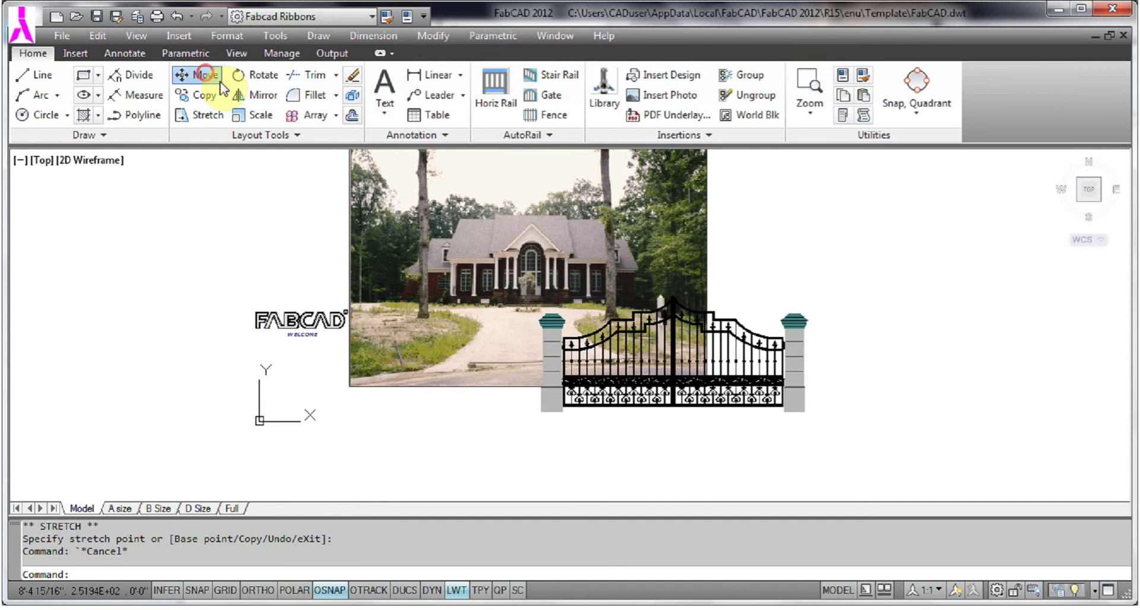
Step: Move the gate block by its top peak onto the photo, centred in front of the house entrance
{"action": "left_click", "coordinate": [199, 75]}
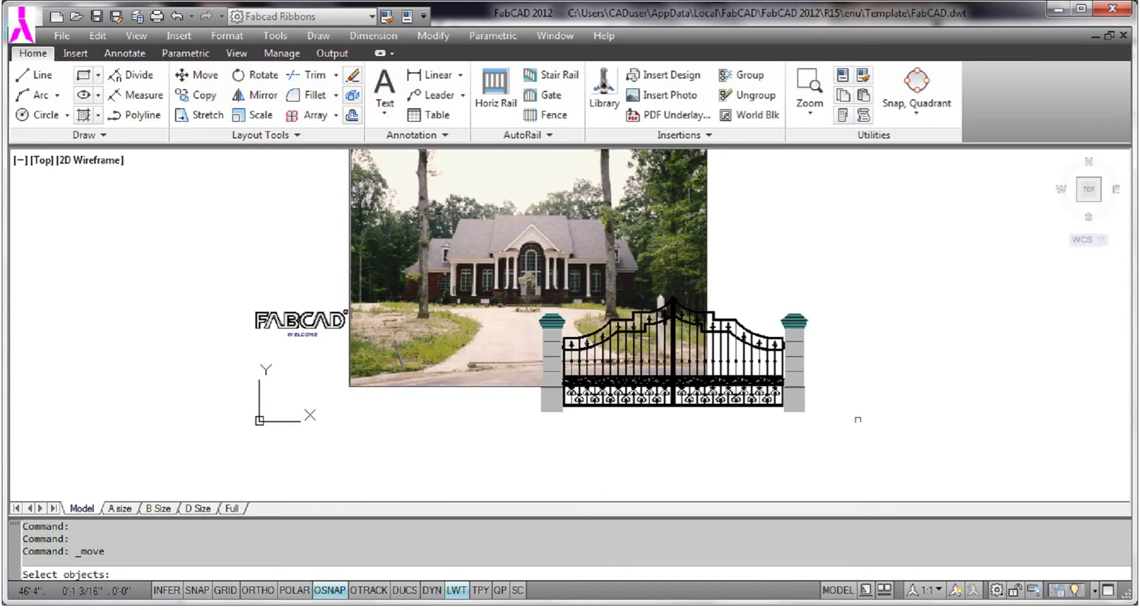
{"action": "left_click", "coordinate": [801, 380]}
{"action": "key", "text": "Return"}
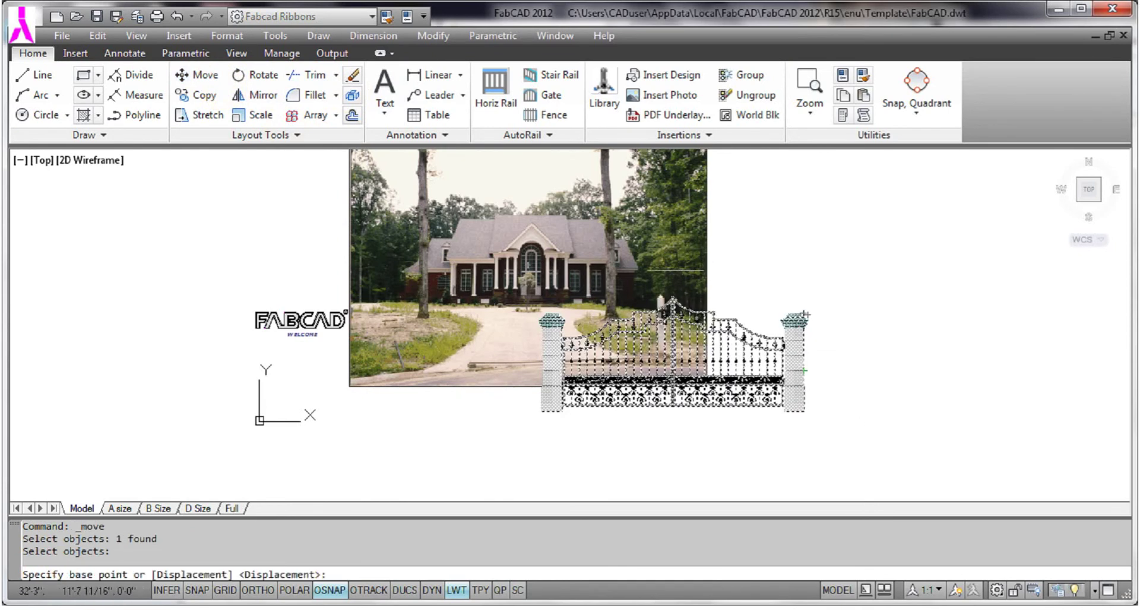
{"action": "left_click", "coordinate": [672, 298]}
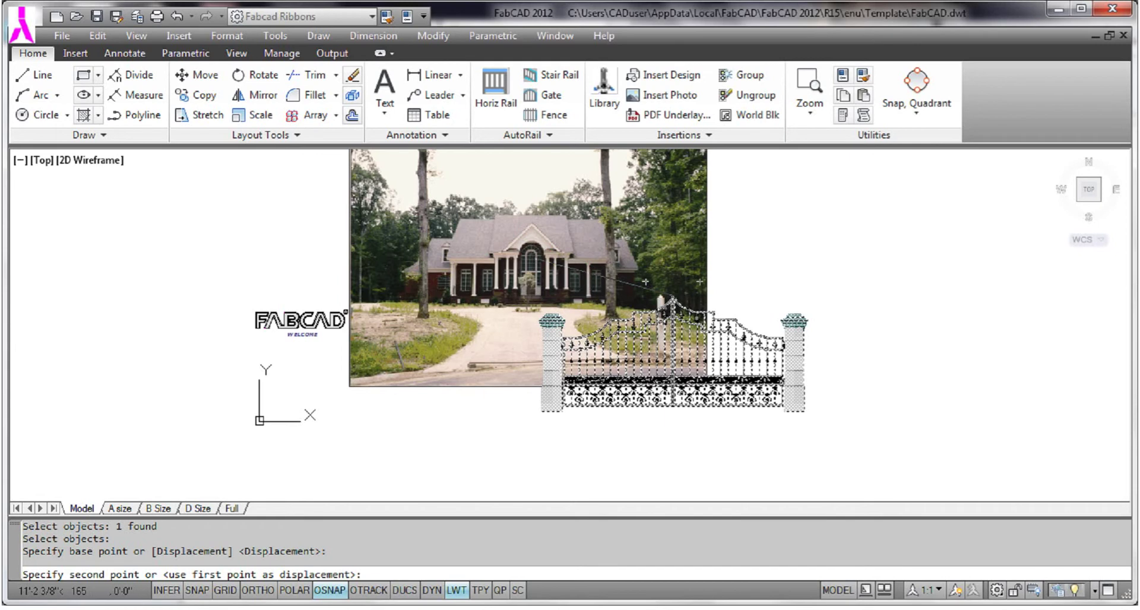
{"action": "left_click", "coordinate": [530, 240]}
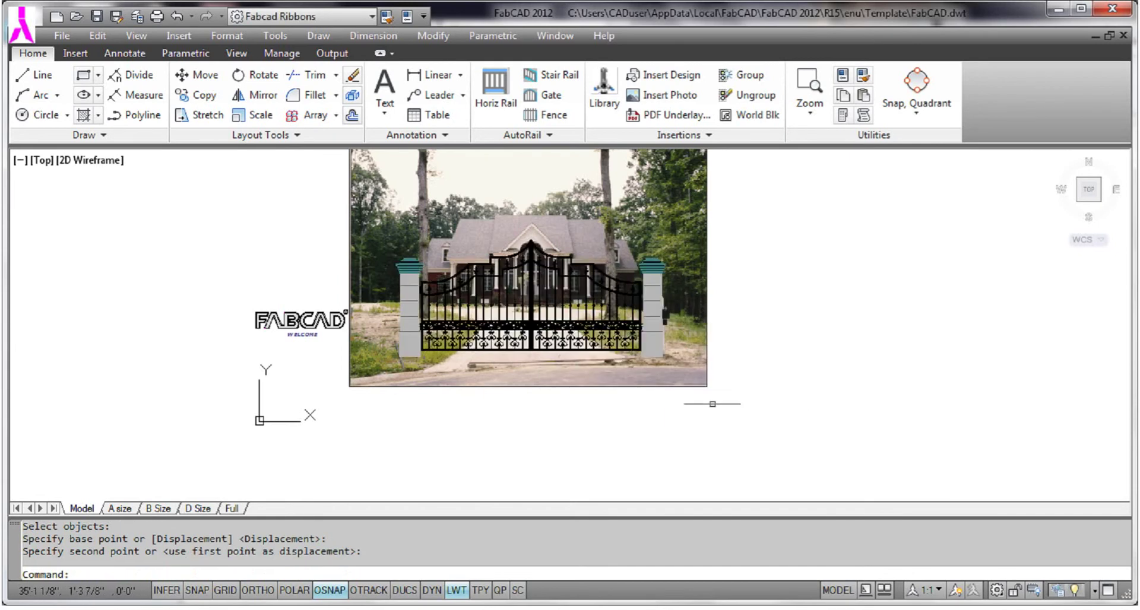
Step: Enlarge the house photo slightly further by stretching its lower-right corner outward
{"action": "left_click", "coordinate": [704, 387]}
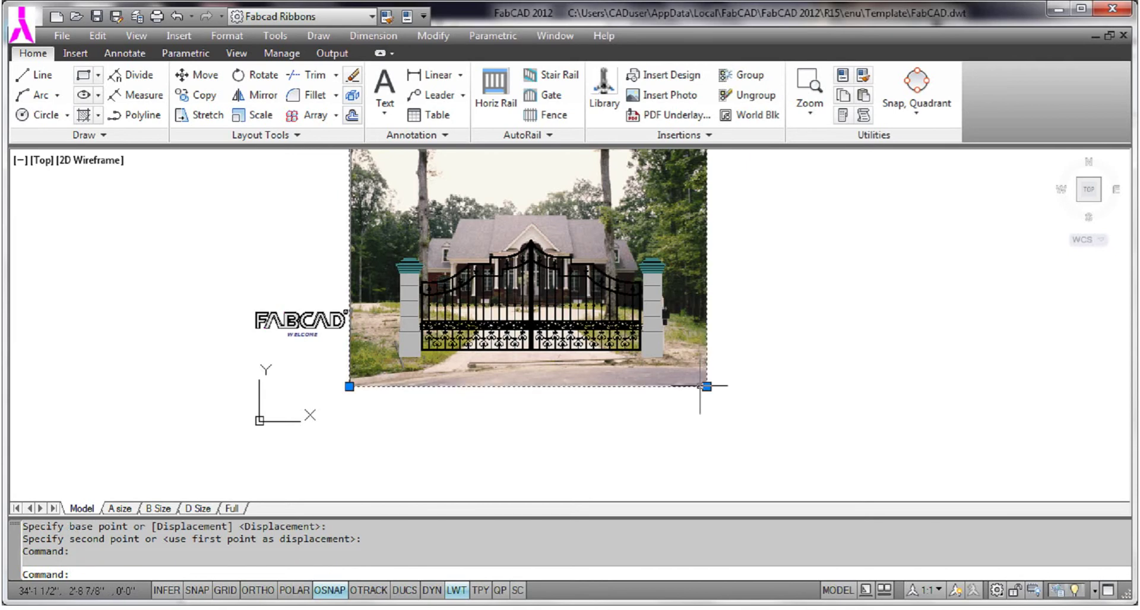
{"action": "left_click", "coordinate": [706, 386]}
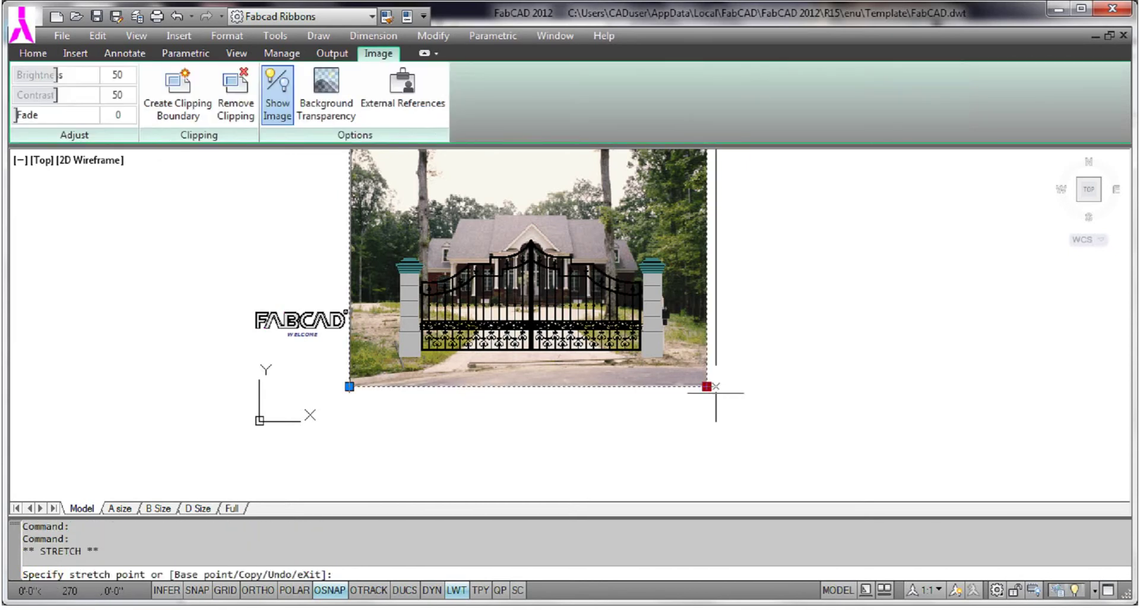
{"action": "left_click", "coordinate": [737, 408]}
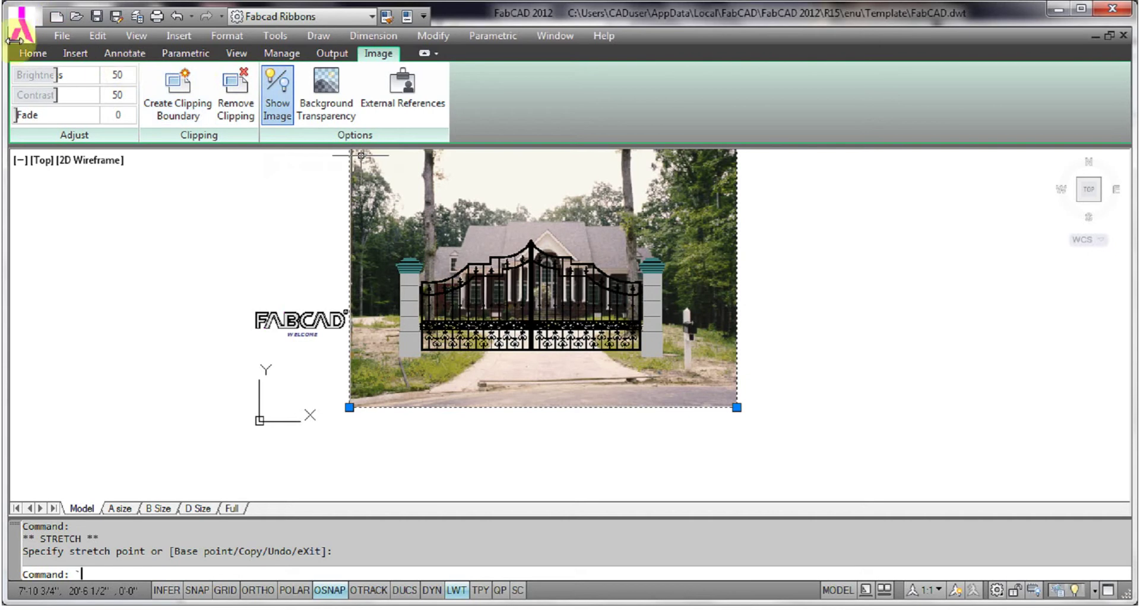
Step: Move the gate block slightly down and to the right by its peak, centring it on the driveway
{"action": "left_click", "coordinate": [32, 54]}
{"action": "left_click", "coordinate": [198, 75]}
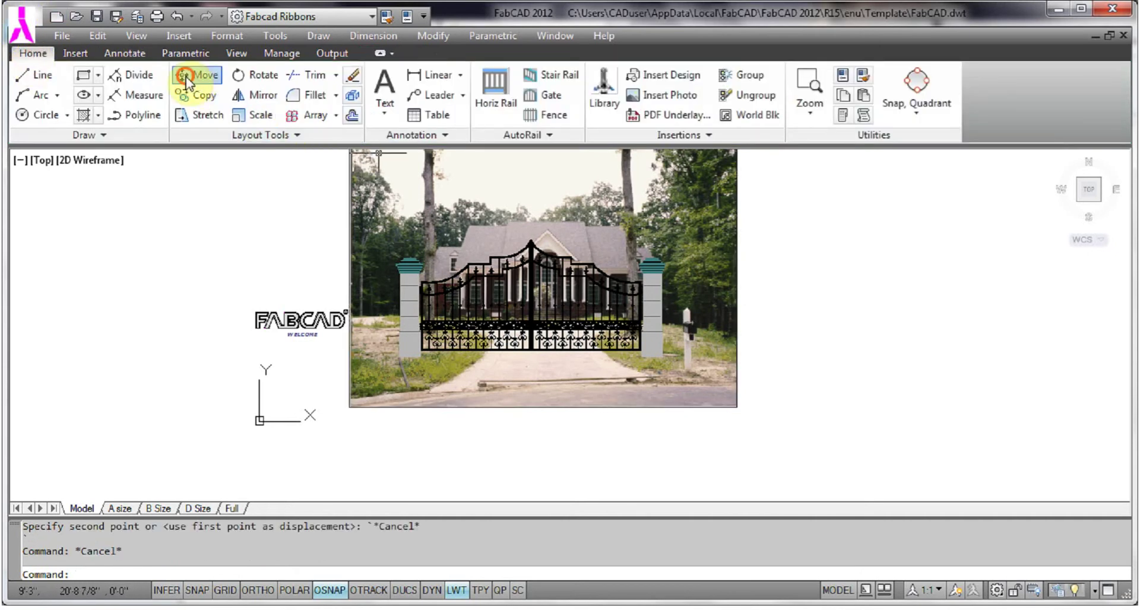
{"action": "left_click", "coordinate": [539, 248]}
{"action": "key", "text": "Return"}
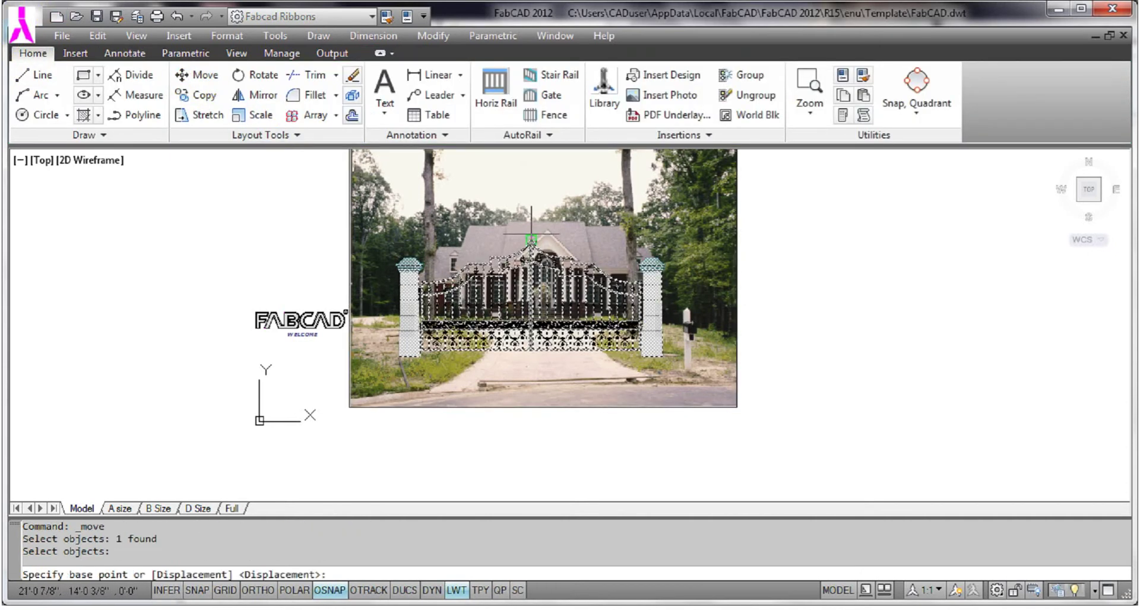
{"action": "left_click", "coordinate": [532, 236]}
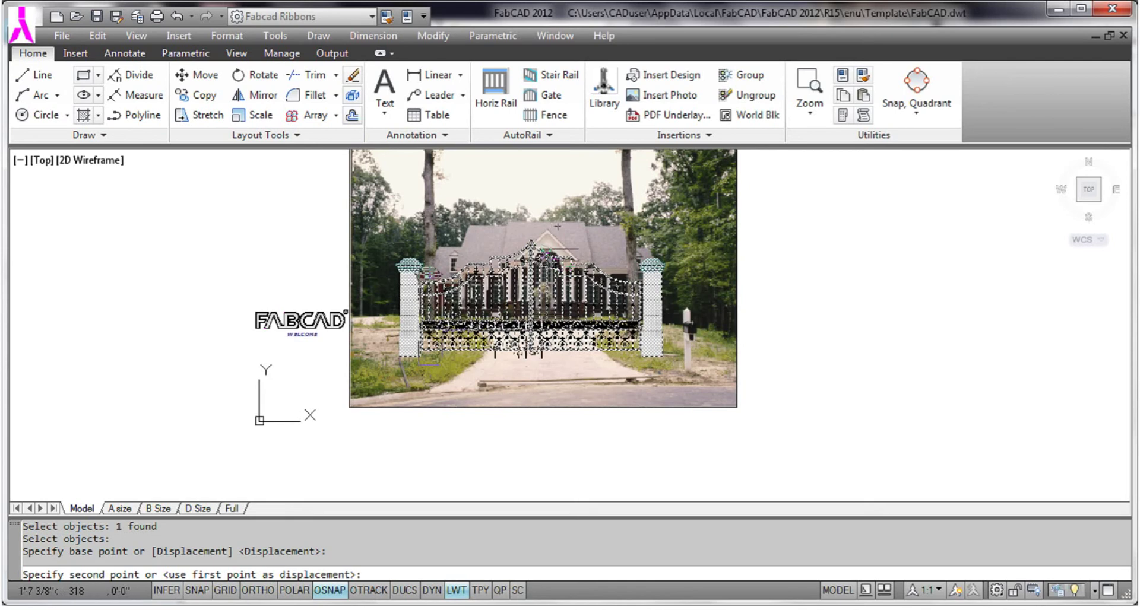
{"action": "left_click", "coordinate": [546, 255]}
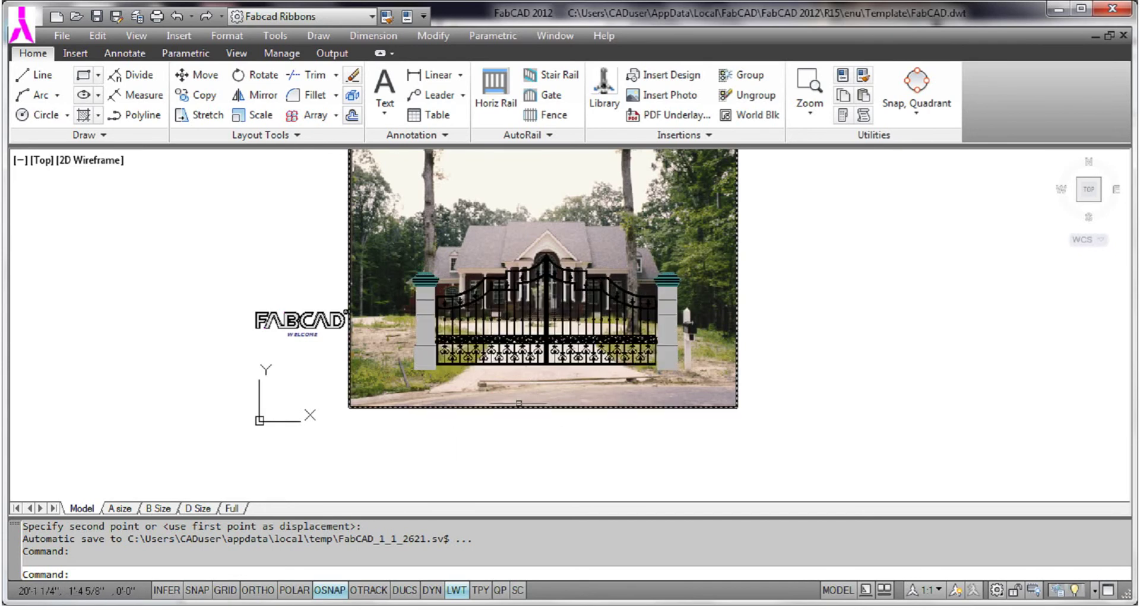
Step: Move the gate block off the photo into the empty space to the right of it
{"action": "scroll", "coordinate": [614, 403], "scroll_direction": "up", "scroll_amount": 3}
{"action": "left_click", "coordinate": [196, 75]}
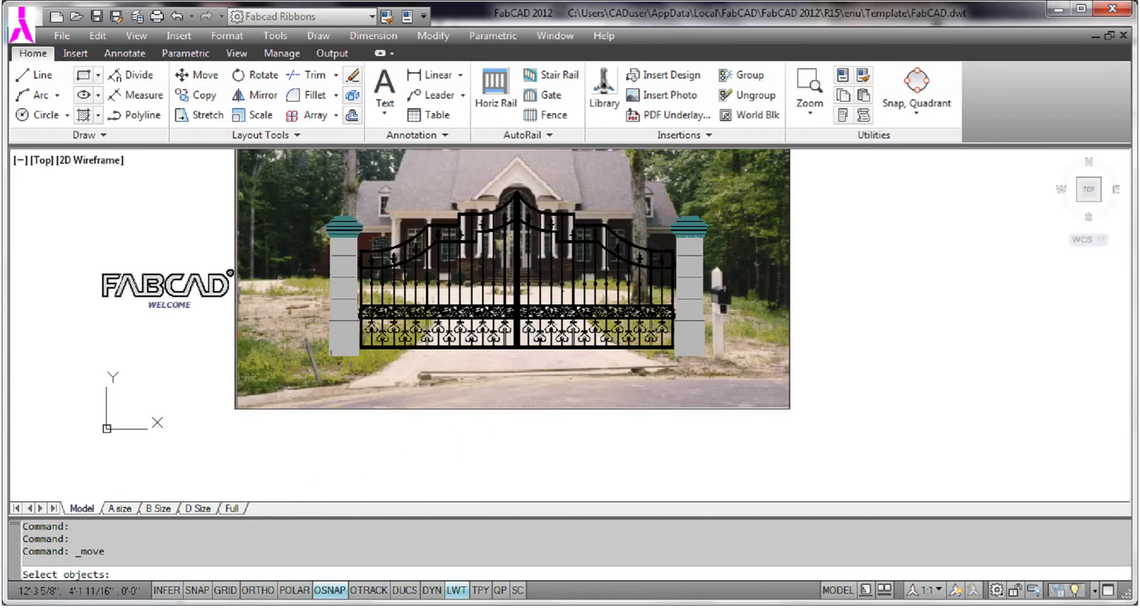
{"action": "left_click", "coordinate": [335, 298]}
{"action": "right_click", "coordinate": [334, 297]}
{"action": "left_click", "coordinate": [331, 246]}
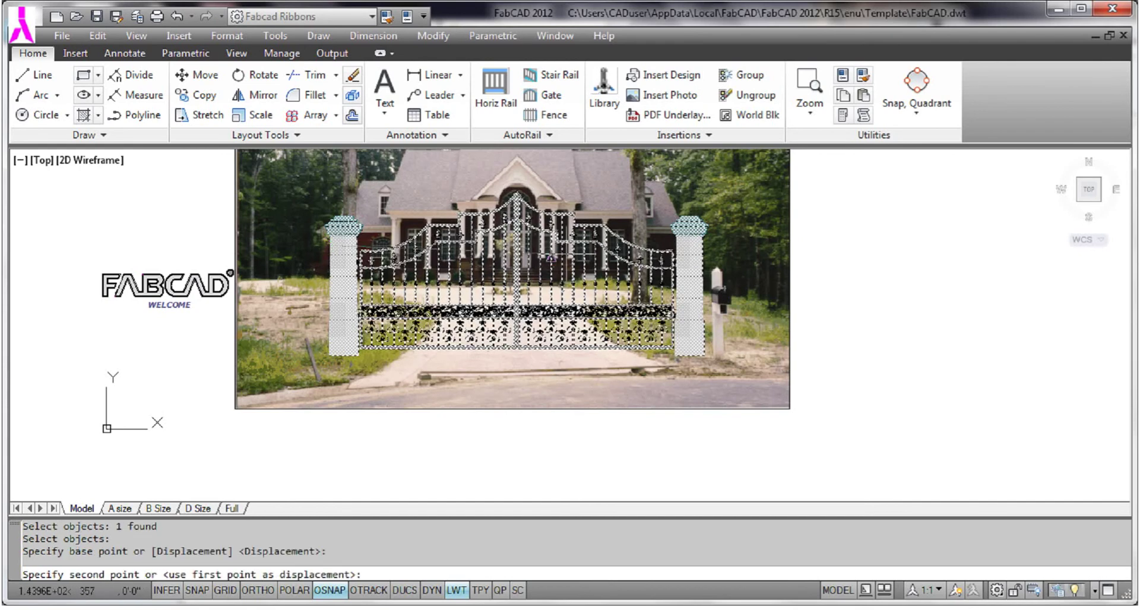
{"action": "left_click", "coordinate": [811, 272]}
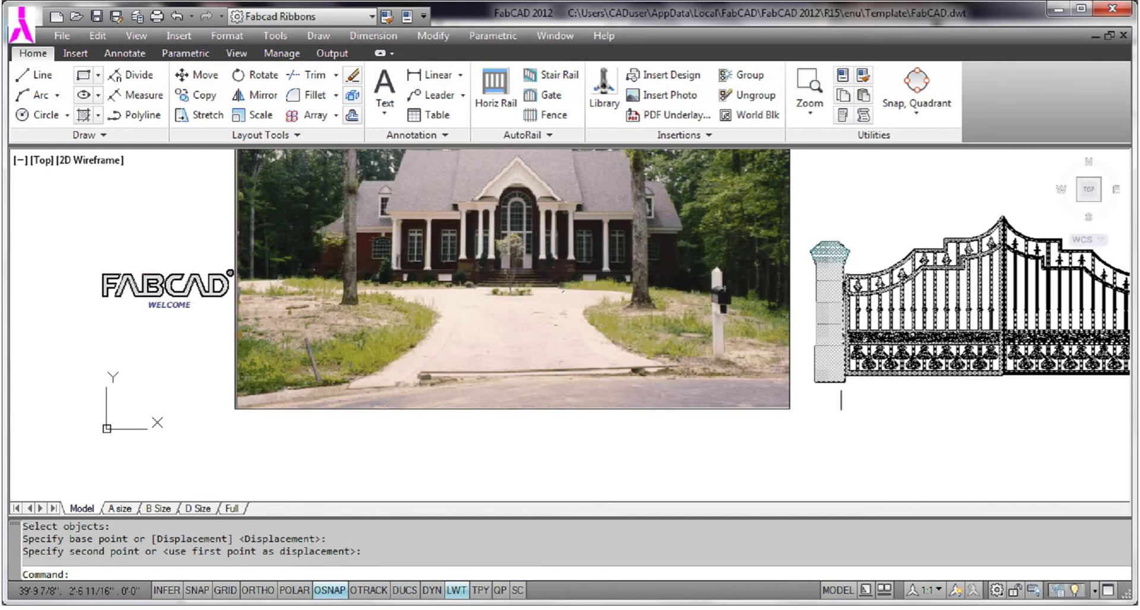
Step: Add a horizontal linear dimension across the driveway from near the mailbox to the left grass, with its dimension line below the photo
{"action": "scroll", "coordinate": [798, 421], "scroll_direction": "down", "scroll_amount": 2}
{"action": "scroll", "coordinate": [594, 413], "scroll_direction": "up", "scroll_amount": 2}
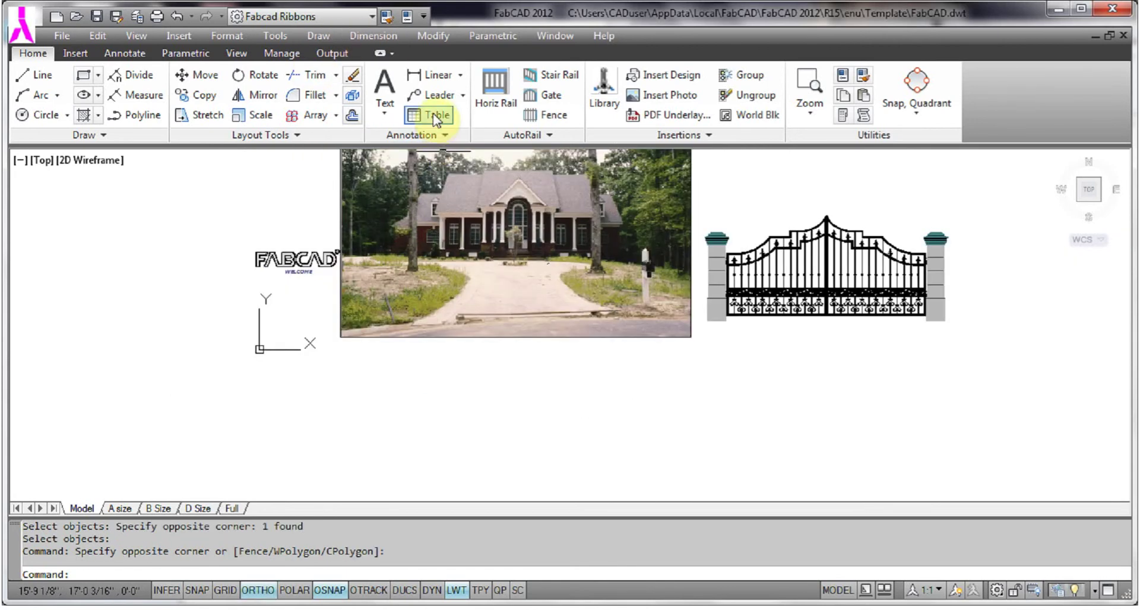
{"action": "left_click", "coordinate": [429, 79]}
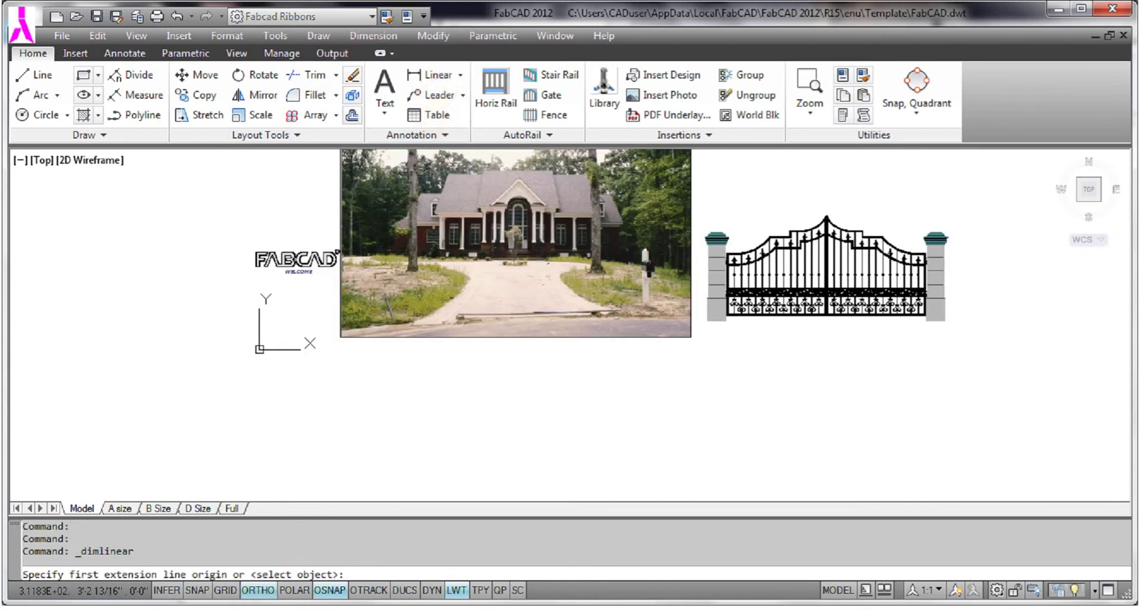
{"action": "left_click", "coordinate": [635, 309]}
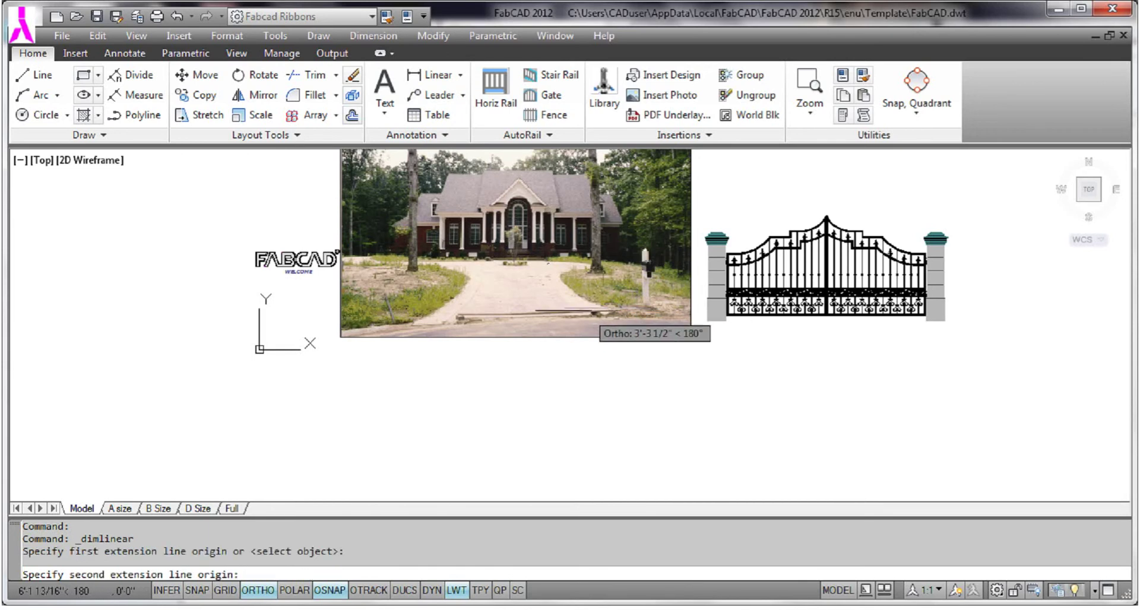
{"action": "left_click", "coordinate": [389, 309]}
{"action": "left_click", "coordinate": [402, 355]}
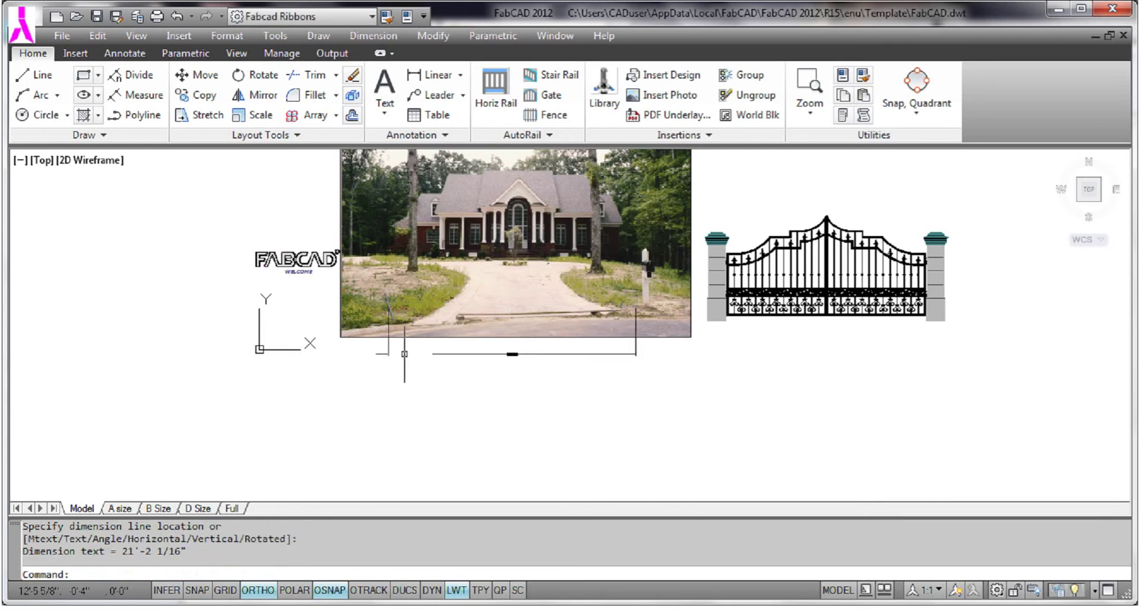
{"action": "scroll", "coordinate": [529, 364], "scroll_direction": "up", "scroll_amount": 5}
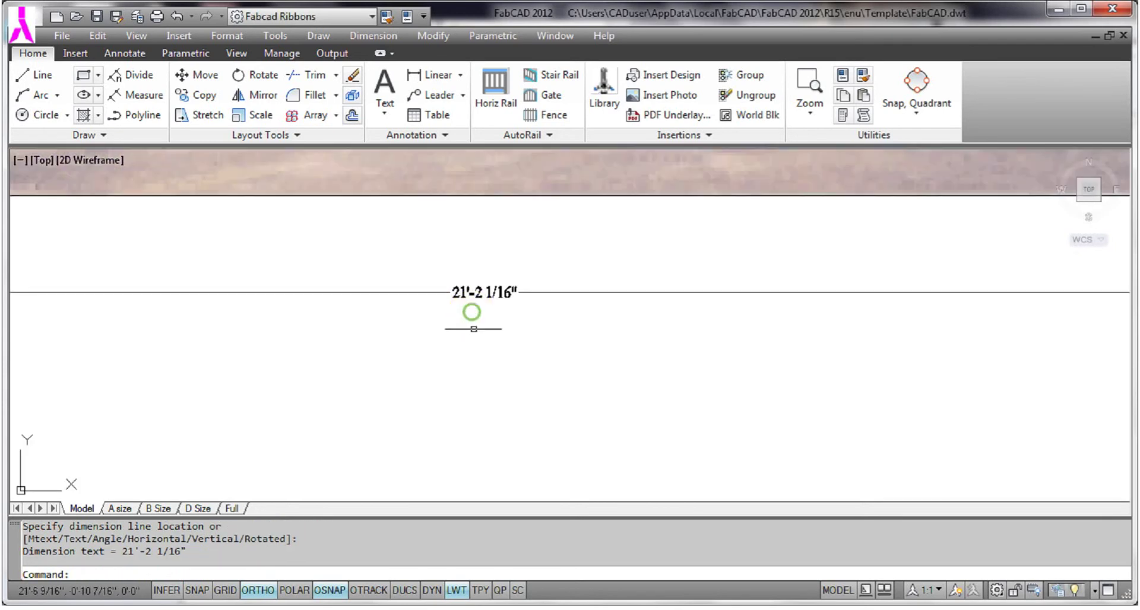
Step: Add a horizontal linear dimension across the gate's full width between the pillars' outer bottom corners, placing its dimension line below the gate
{"action": "scroll", "coordinate": [493, 328], "scroll_direction": "down", "scroll_amount": 4}
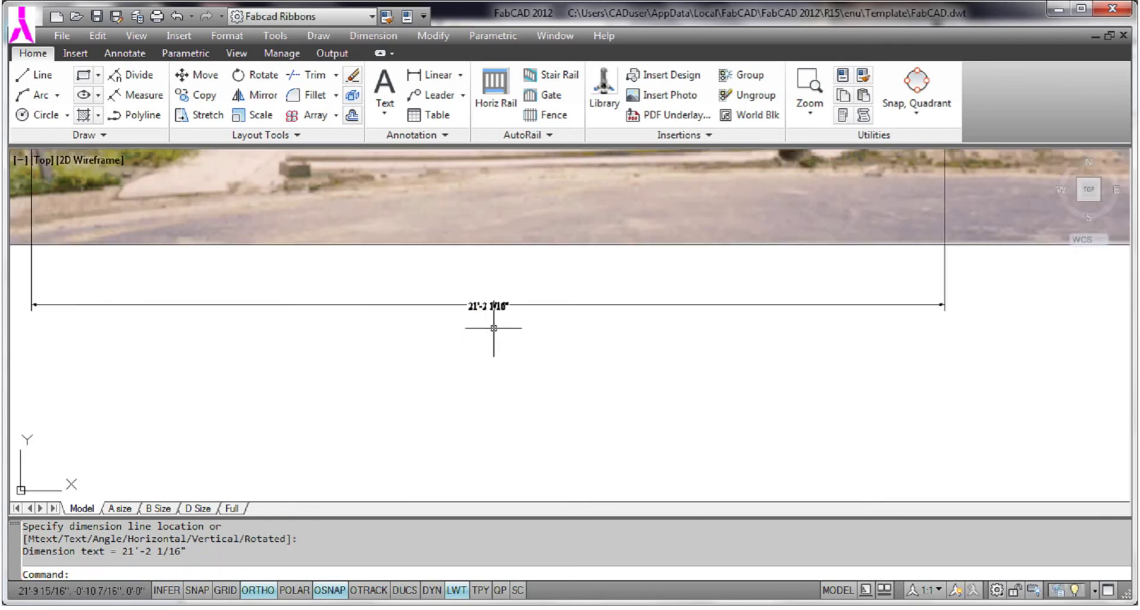
{"action": "scroll", "coordinate": [524, 323], "scroll_direction": "down", "scroll_amount": 2}
{"action": "middle_click_drag", "start_coordinate": [525, 323], "coordinate": [420, 330]}
{"action": "scroll", "coordinate": [611, 310], "scroll_direction": "up", "scroll_amount": 2}
{"action": "middle_click_drag", "start_coordinate": [611, 308], "coordinate": [510, 318]}
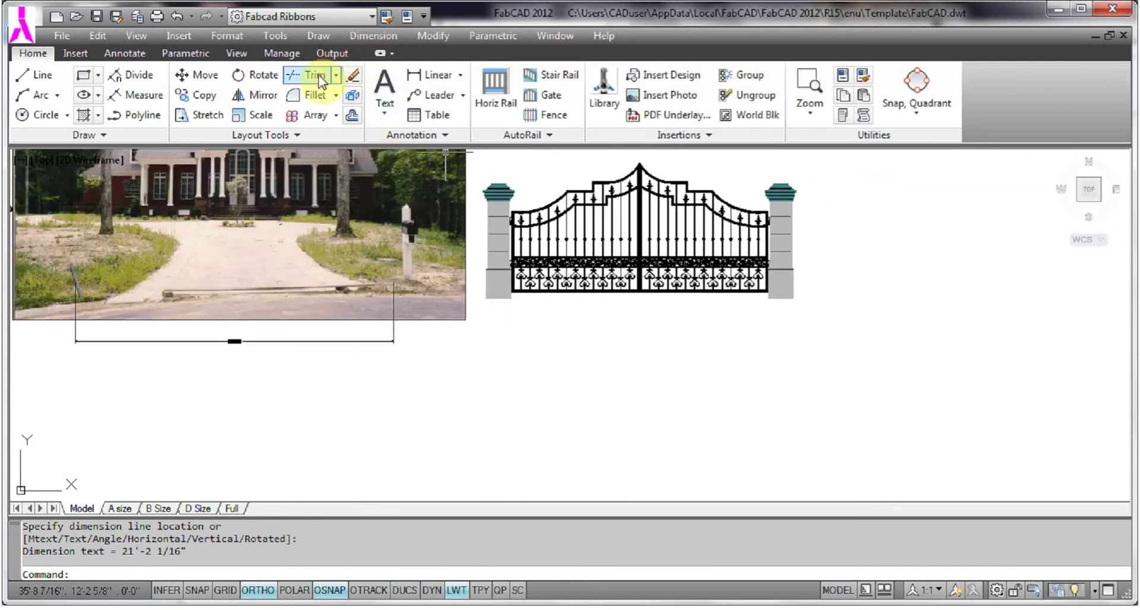
{"action": "left_click", "coordinate": [429, 75]}
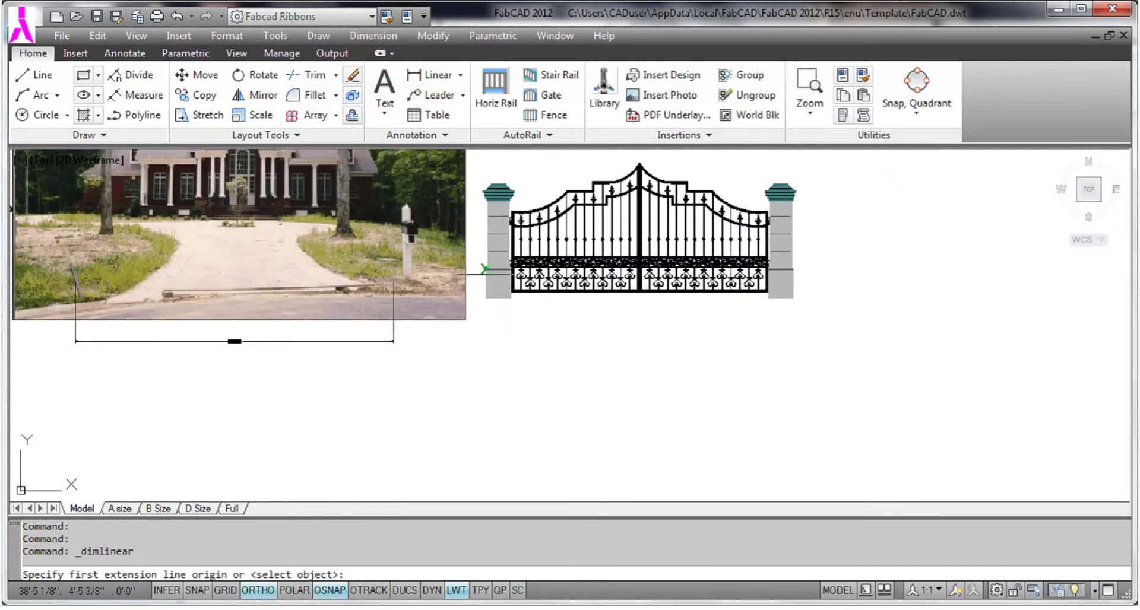
{"action": "left_click", "coordinate": [511, 297]}
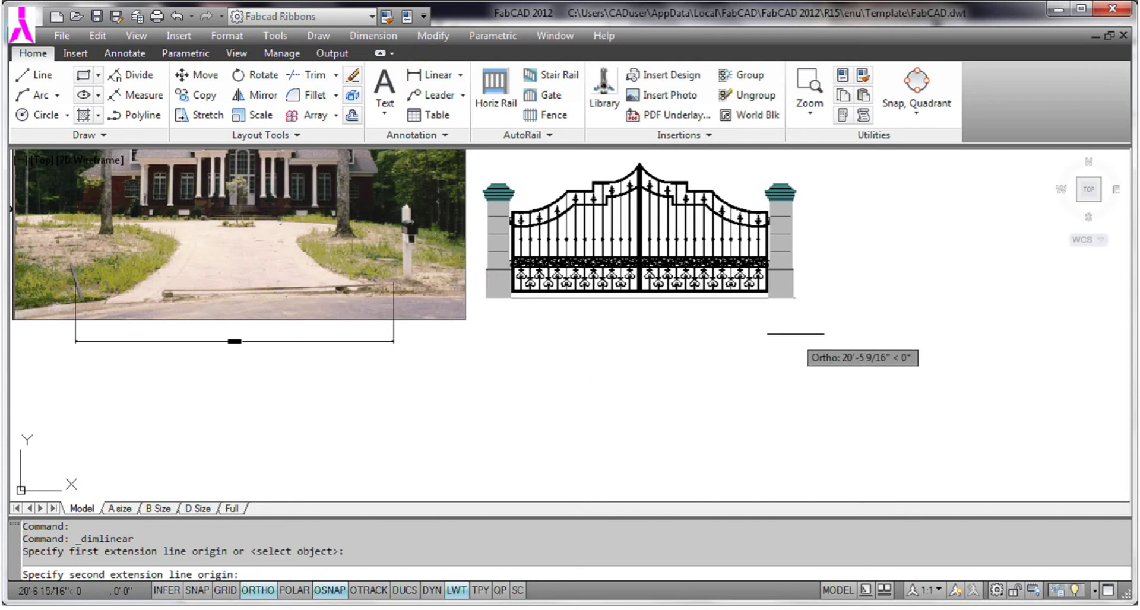
{"action": "left_click", "coordinate": [792, 298]}
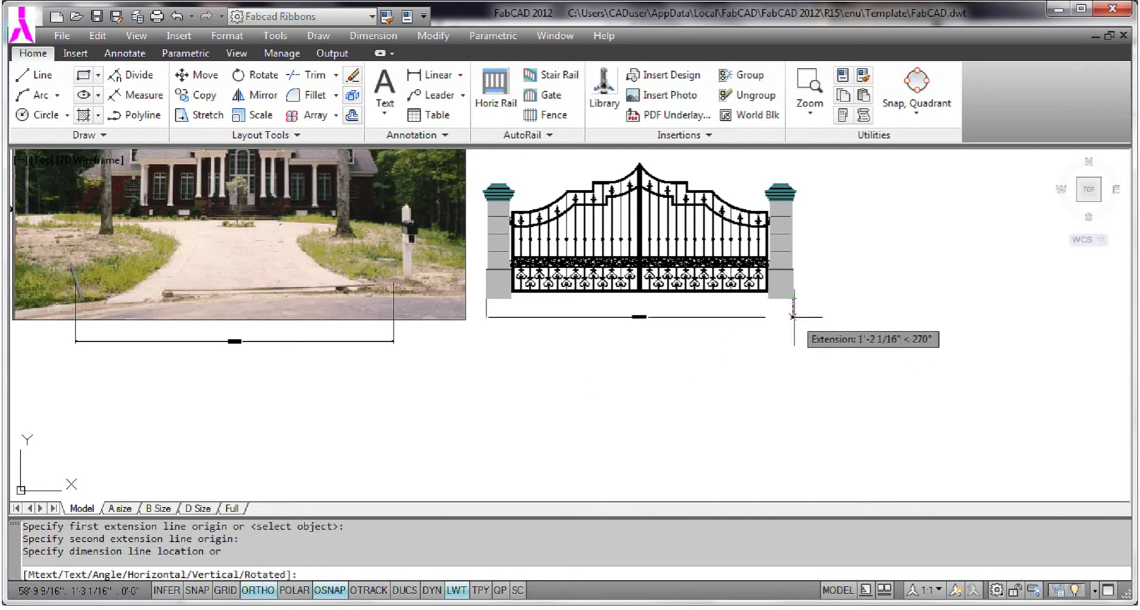
{"action": "left_click", "coordinate": [794, 320]}
Step: Examine the gate's width dimension and compare it with the driveway dimension below the photo
{"action": "scroll", "coordinate": [641, 344], "scroll_direction": "up", "scroll_amount": 5}
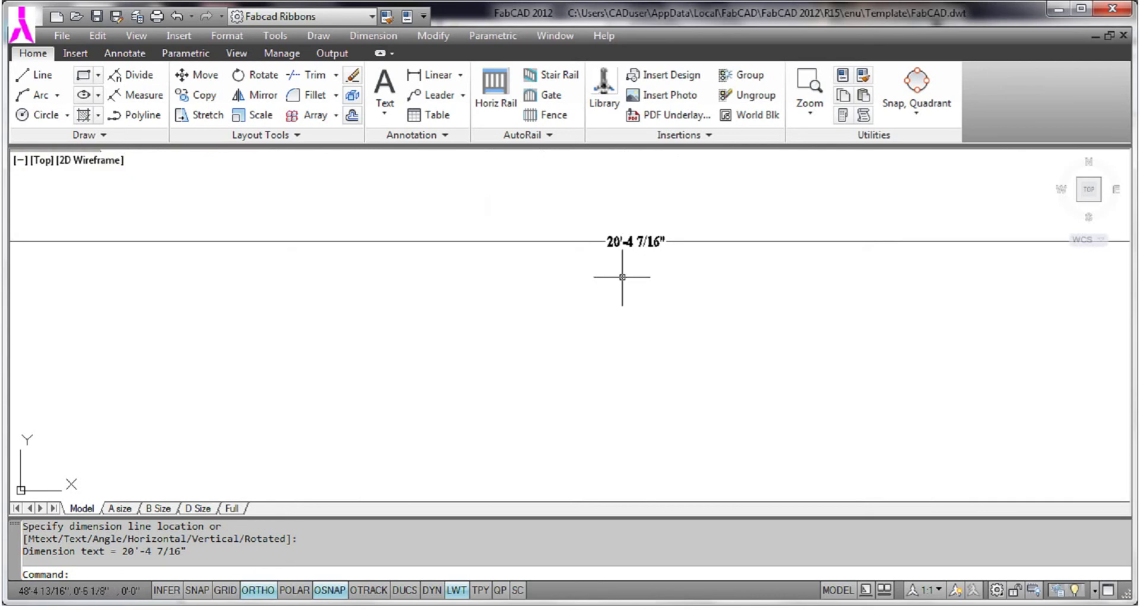
{"action": "scroll", "coordinate": [622, 277], "scroll_direction": "down", "scroll_amount": 2}
{"action": "middle_click_drag", "start_coordinate": [622, 277], "coordinate": [811, 331]}
{"action": "middle_click_drag", "start_coordinate": [331, 387], "coordinate": [633, 343]}
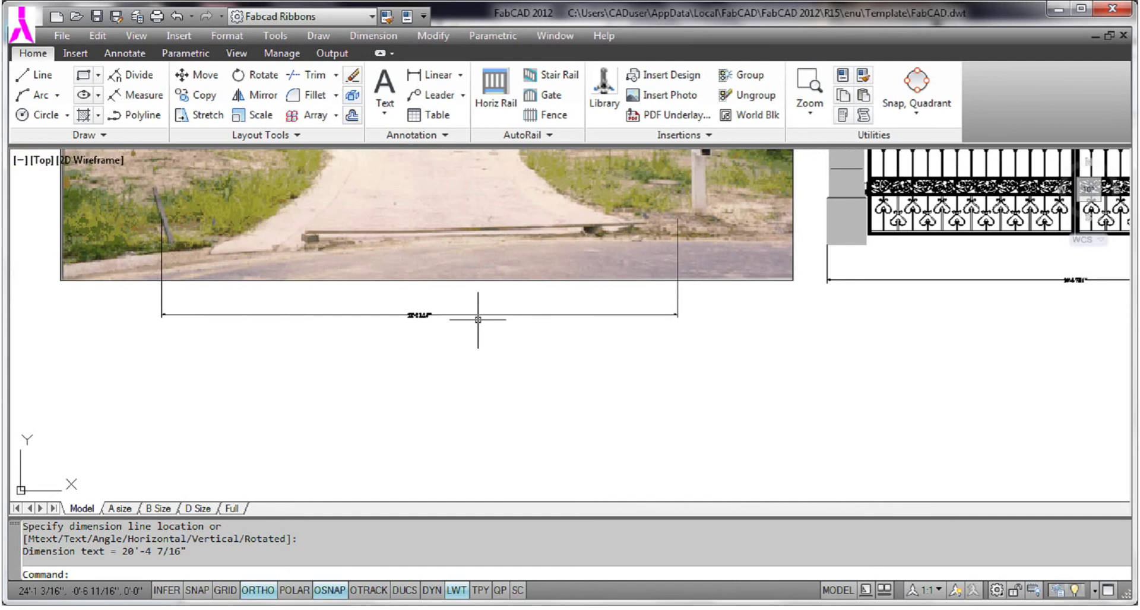
{"action": "scroll", "coordinate": [478, 321], "scroll_direction": "up", "scroll_amount": 3}
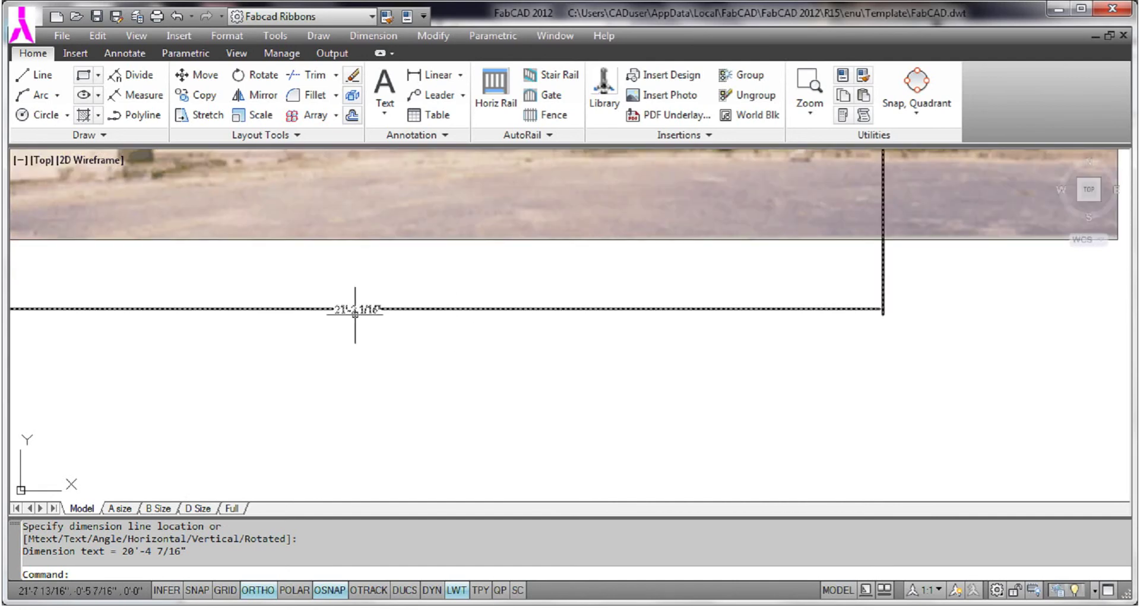
{"action": "scroll", "coordinate": [961, 301], "scroll_direction": "down", "scroll_amount": 2}
{"action": "middle_click_drag", "start_coordinate": [960, 301], "coordinate": [767, 303]}
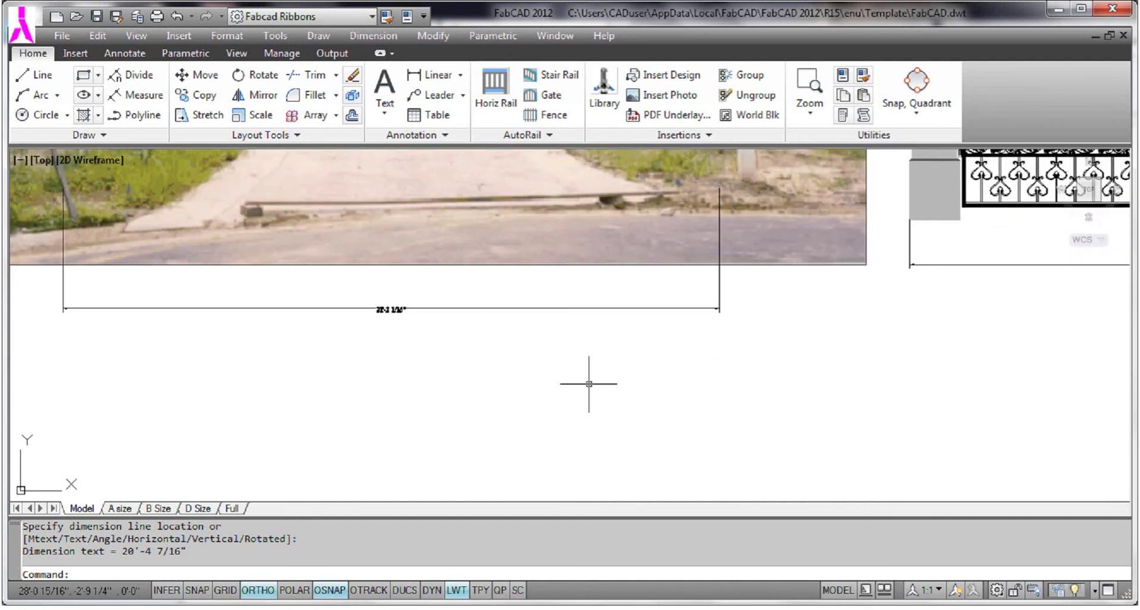
{"action": "middle_click_drag", "start_coordinate": [589, 384], "coordinate": [749, 351]}
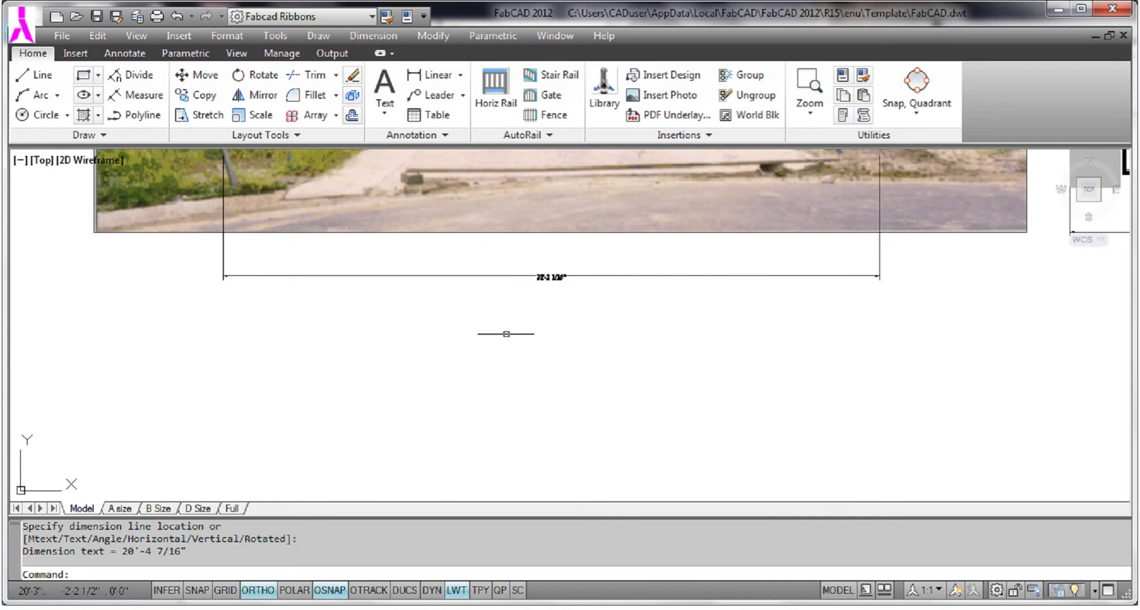
Step: Start a Scale by reference on the house photo and driveway dimension, using the midpoint of the photo's bottom edge as base point
{"action": "left_click", "coordinate": [246, 119]}
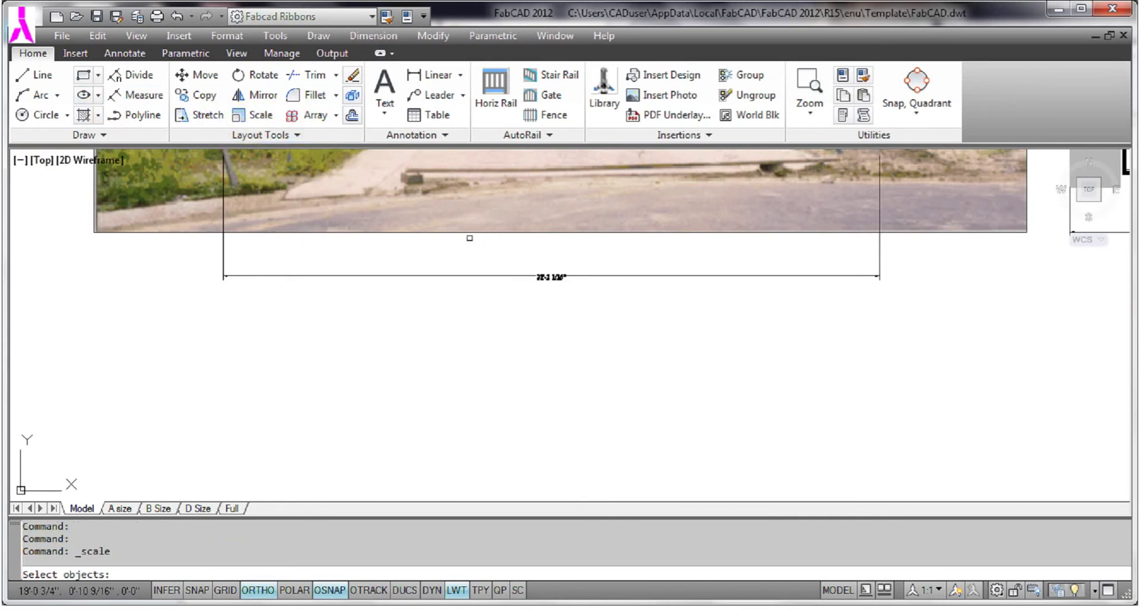
{"action": "left_click", "coordinate": [472, 233]}
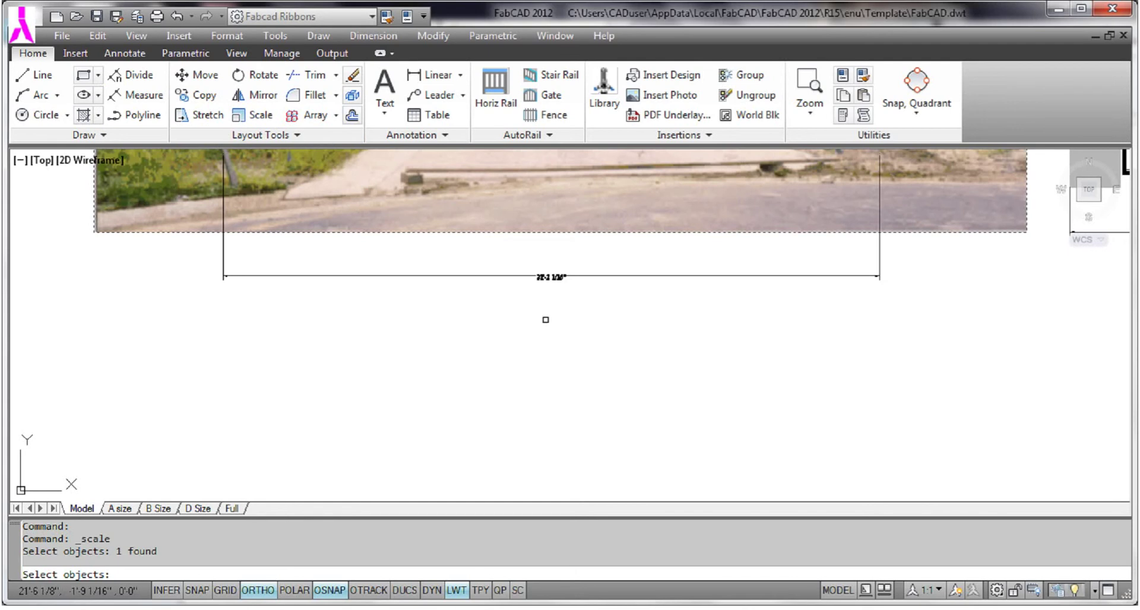
{"action": "left_click", "coordinate": [547, 276]}
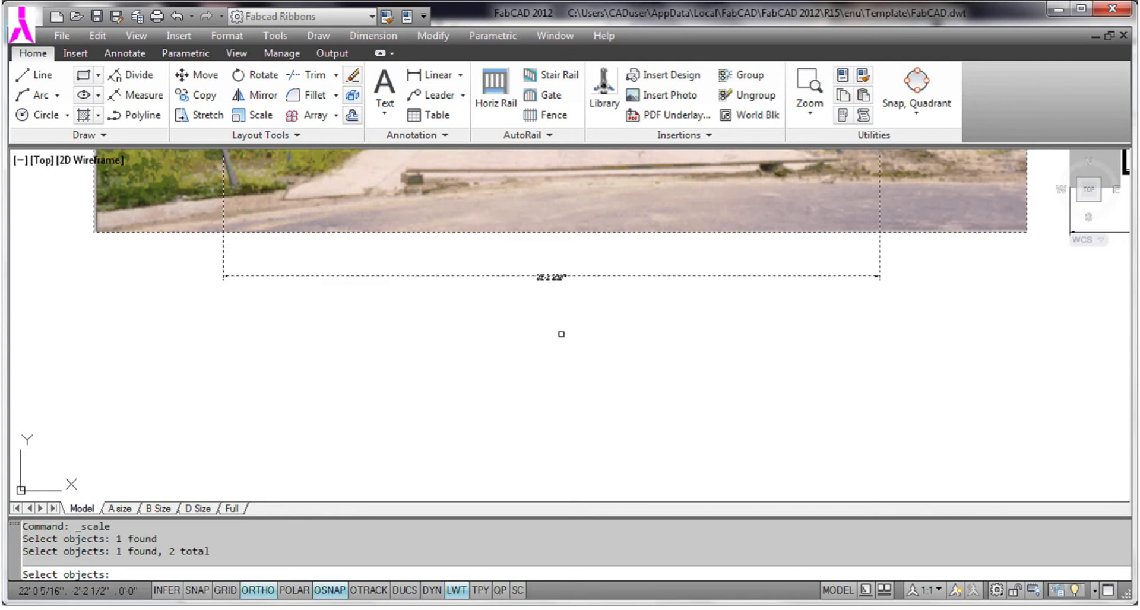
{"action": "right_click", "coordinate": [554, 325]}
{"action": "scroll", "coordinate": [546, 339], "scroll_direction": "down", "scroll_amount": 2}
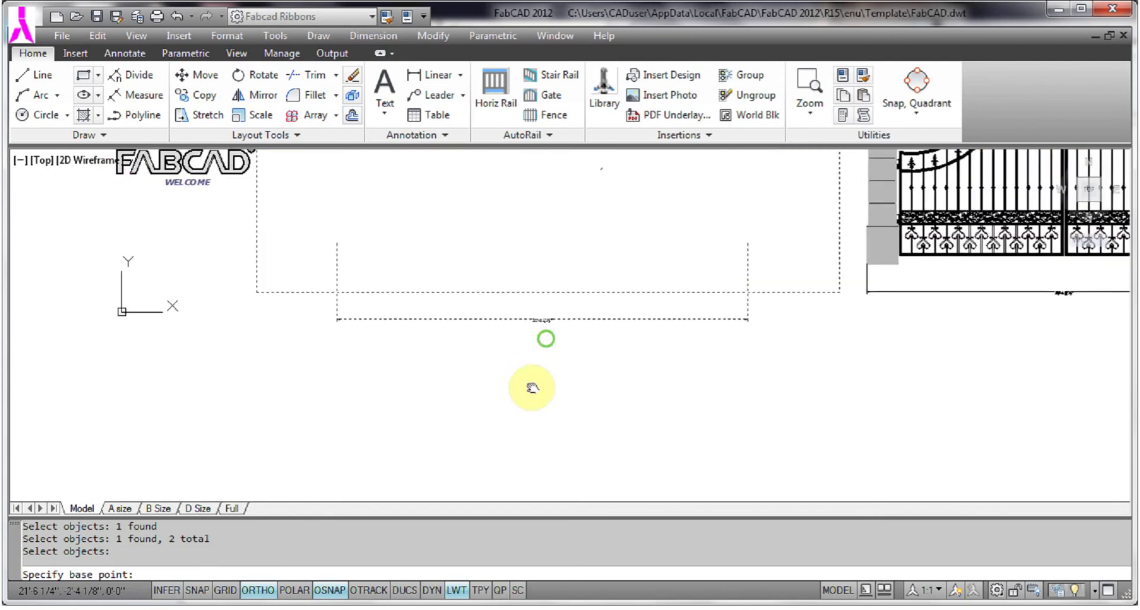
{"action": "middle_click_drag", "start_coordinate": [535, 368], "coordinate": [509, 444]}
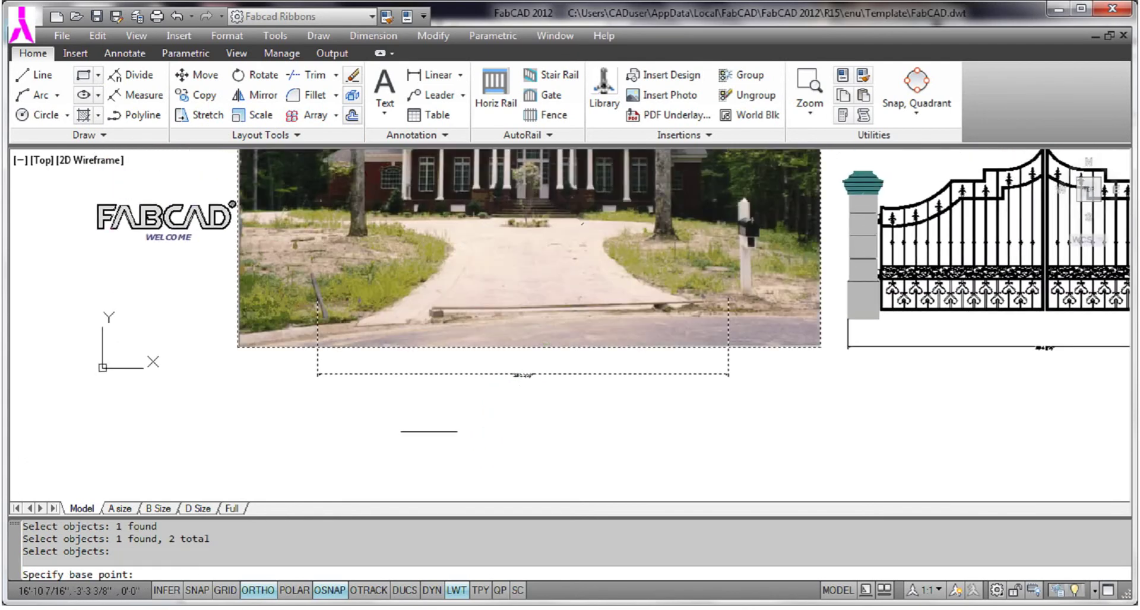
{"action": "left_click", "coordinate": [528, 348]}
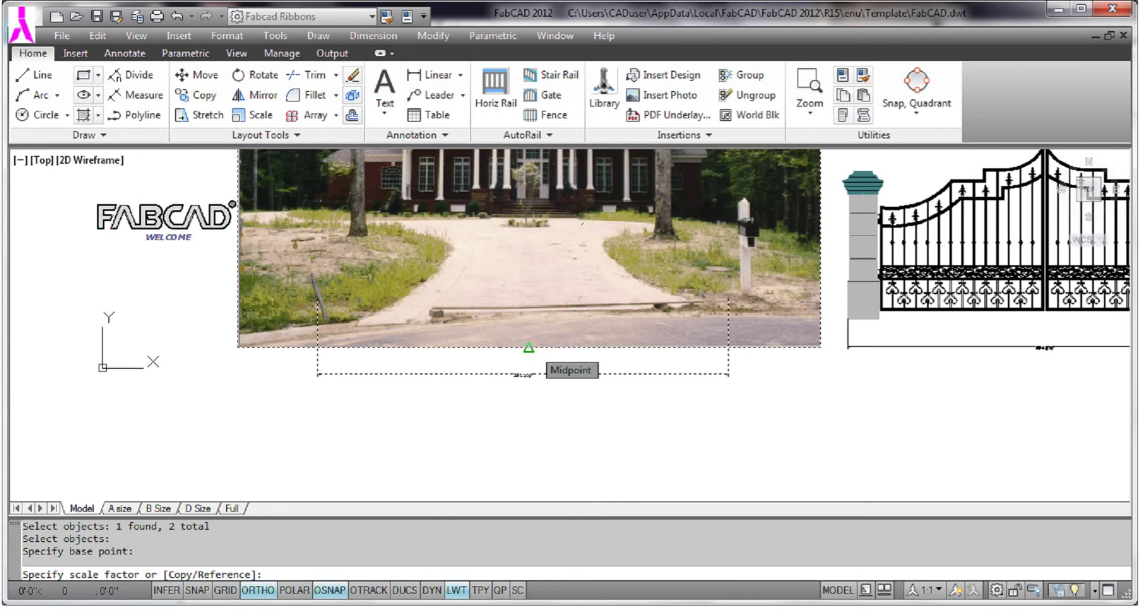
{"action": "key", "text": "Return"}
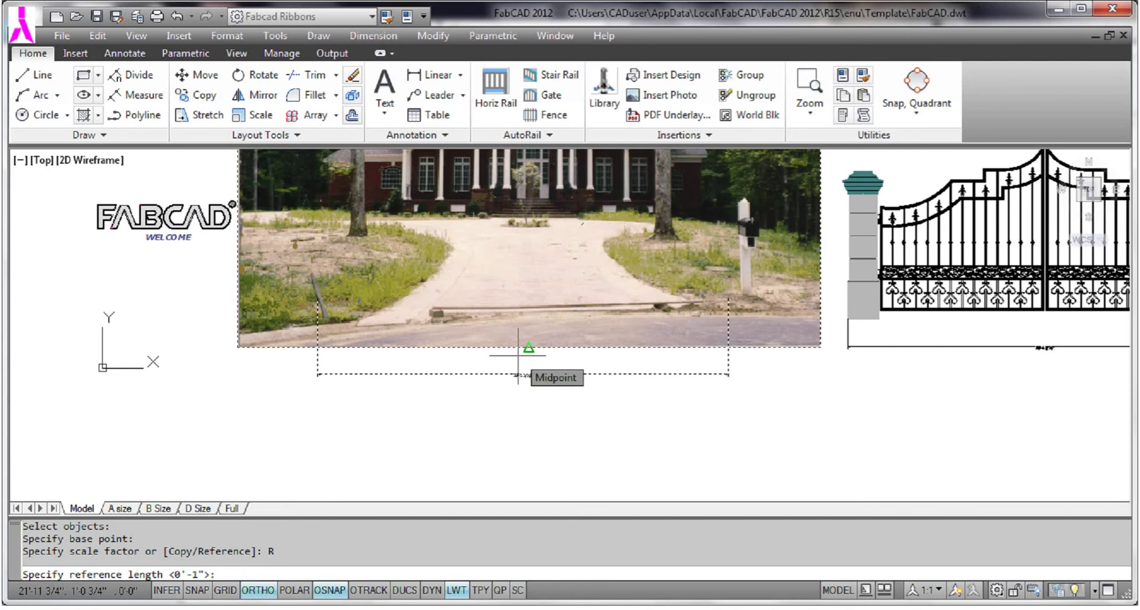
Step: Use the distance between the driveway dimension's two extension line origins as the reference length and set the new length to 20'4-7/16
{"action": "scroll", "coordinate": [518, 357], "scroll_direction": "up", "scroll_amount": 6}
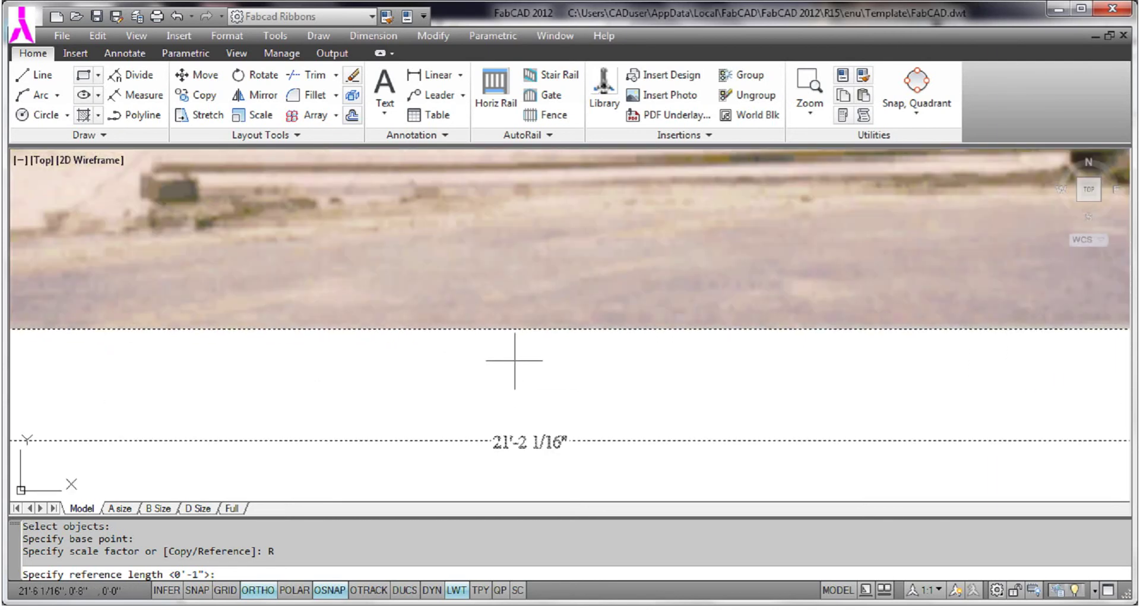
{"action": "scroll", "coordinate": [514, 360], "scroll_direction": "down", "scroll_amount": 5}
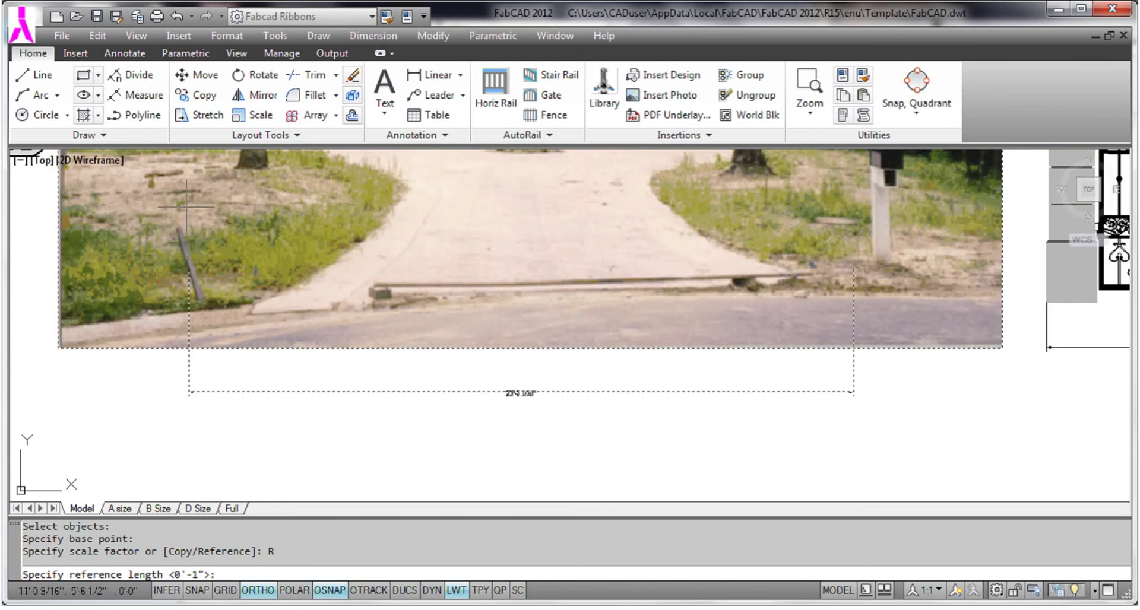
{"action": "left_click", "coordinate": [187, 270]}
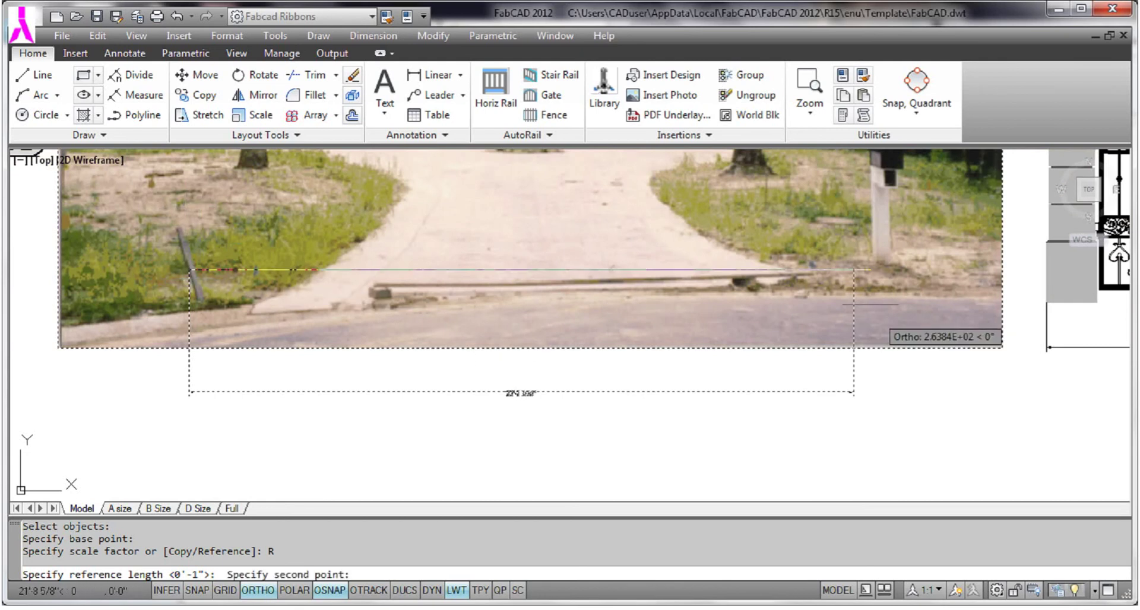
{"action": "left_click", "coordinate": [858, 282]}
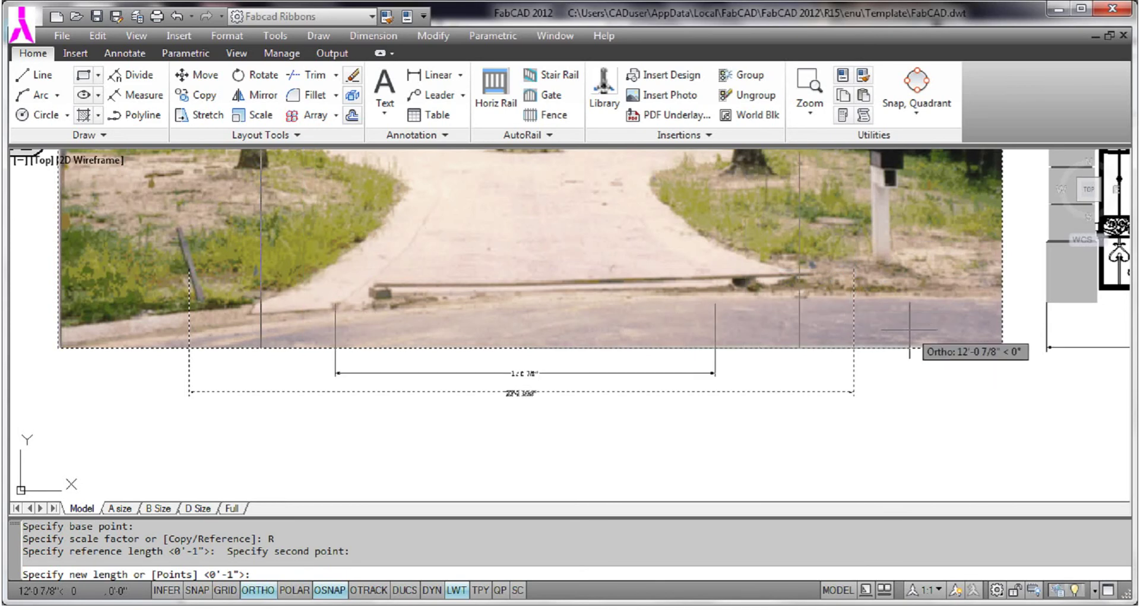
{"action": "mouse_move", "coordinate": [916, 326]}
{"action": "middle_mouse_down"}
{"action": "mouse_move", "coordinate": [478, 338]}
{"action": "mouse_move", "coordinate": [432, 355]}
{"action": "middle_mouse_up"}
{"action": "scroll", "coordinate": [509, 338], "scroll_direction": "down", "scroll_amount": 1}
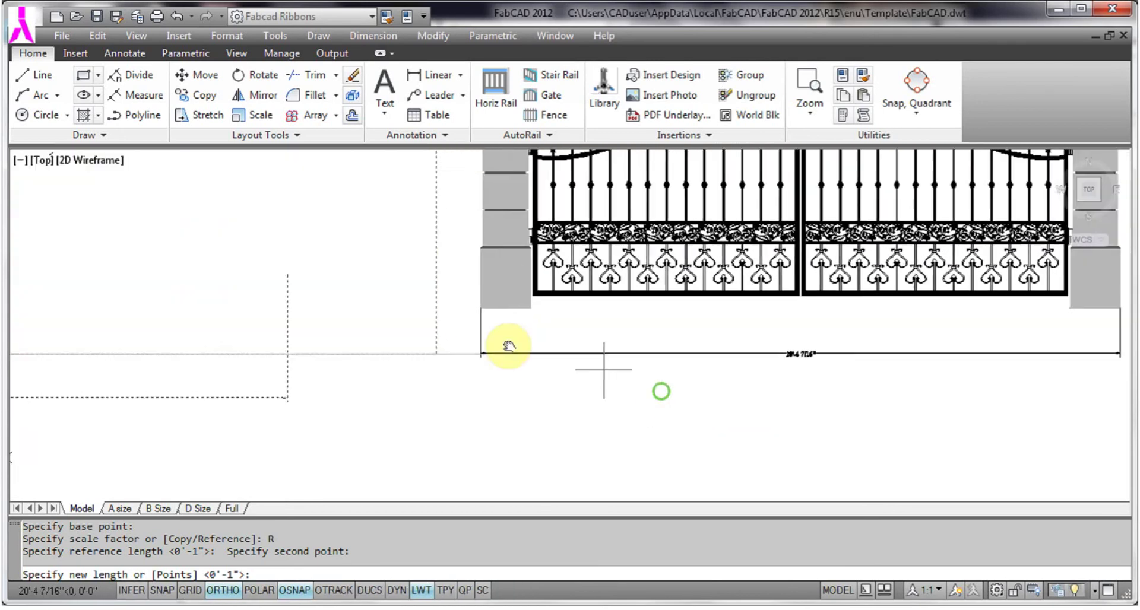
{"action": "scroll", "coordinate": [534, 329], "scroll_direction": "up", "scroll_amount": 3}
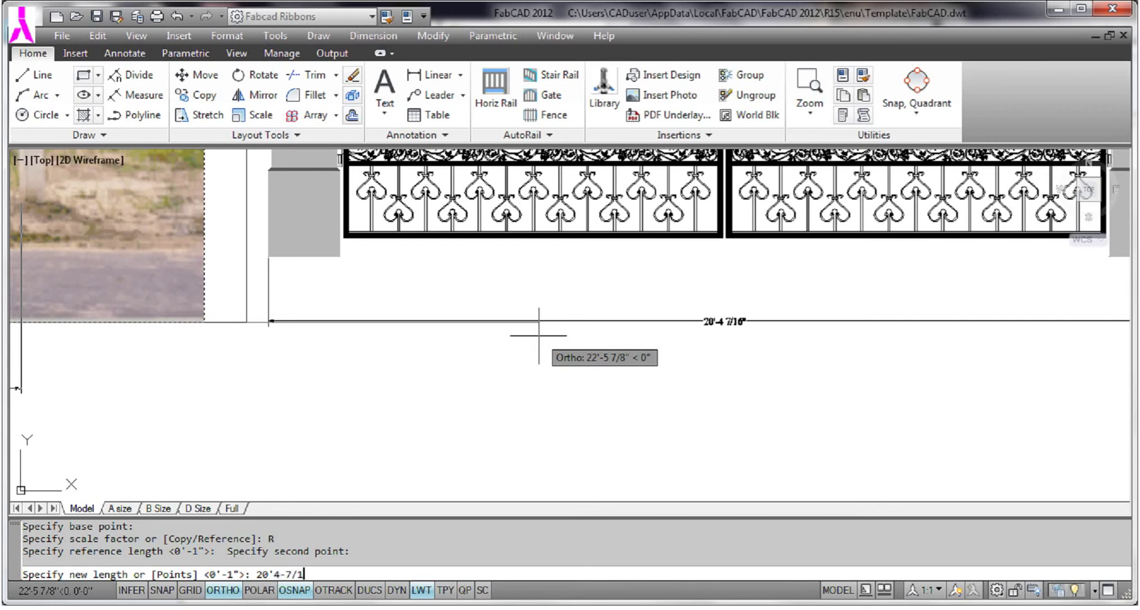
{"action": "key", "text": "Return"}
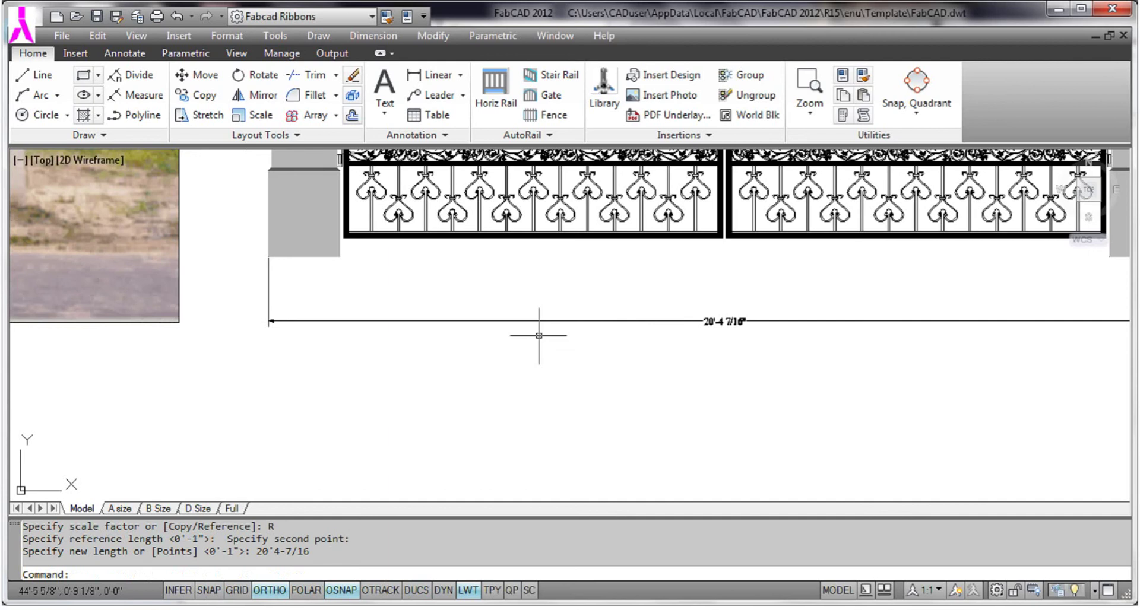
Step: Move the gate block from its right pillar's lower outer corner to the driveway dimension's extension line origin near the mailbox
{"action": "scroll", "coordinate": [176, 288], "scroll_direction": "down", "scroll_amount": 3}
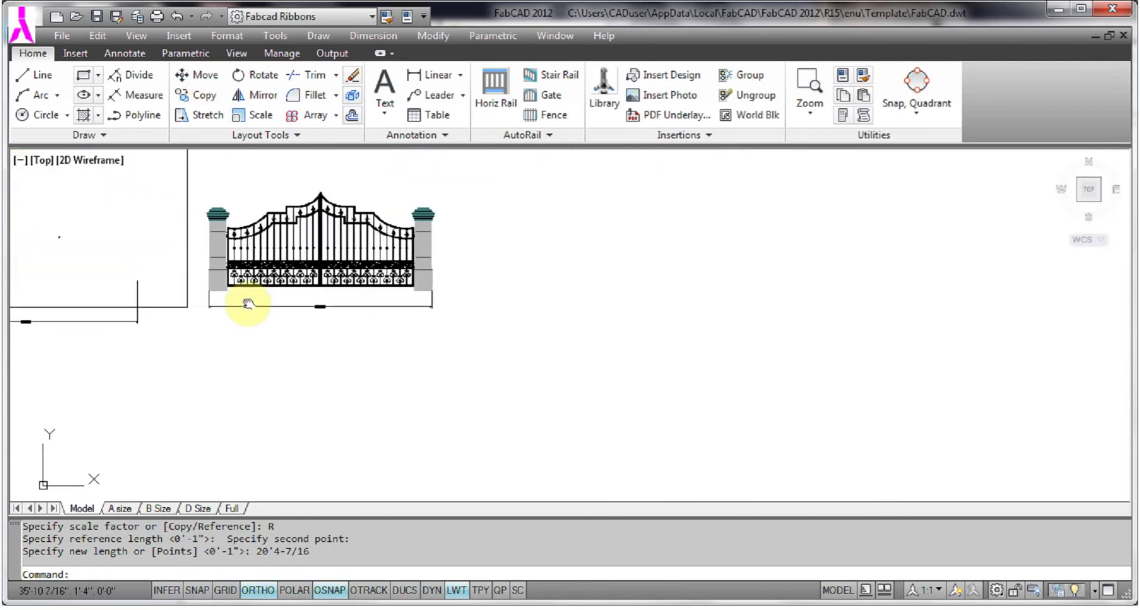
{"action": "scroll", "coordinate": [184, 321], "scroll_direction": "up", "scroll_amount": 5}
{"action": "scroll", "coordinate": [184, 321], "scroll_direction": "down", "scroll_amount": 2}
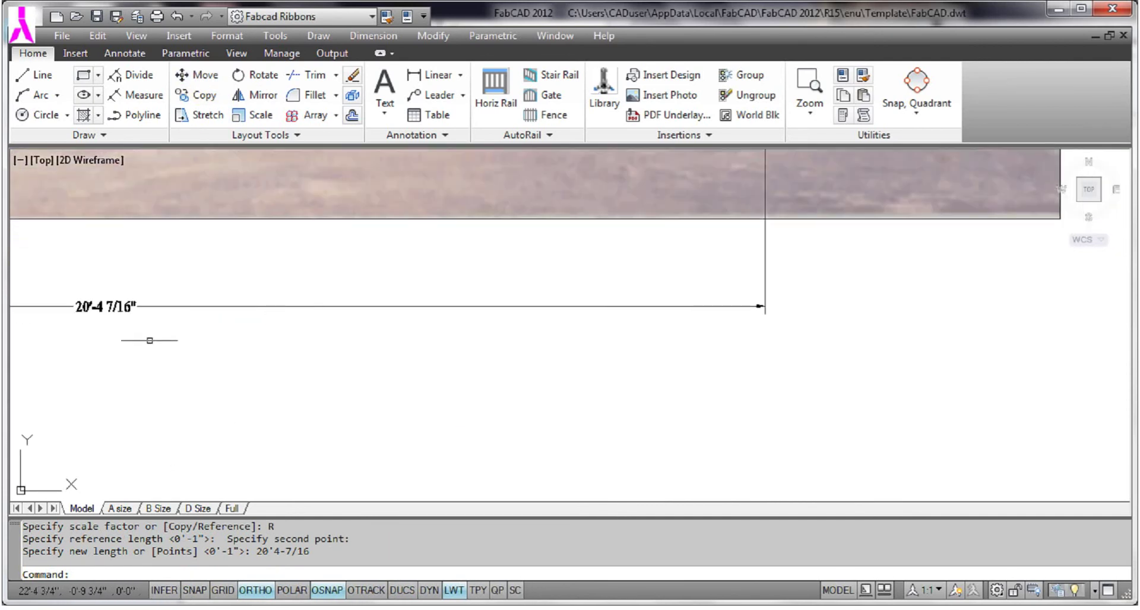
{"action": "scroll", "coordinate": [158, 318], "scroll_direction": "down", "scroll_amount": 3}
{"action": "middle_click_drag", "start_coordinate": [258, 325], "coordinate": [229, 363]}
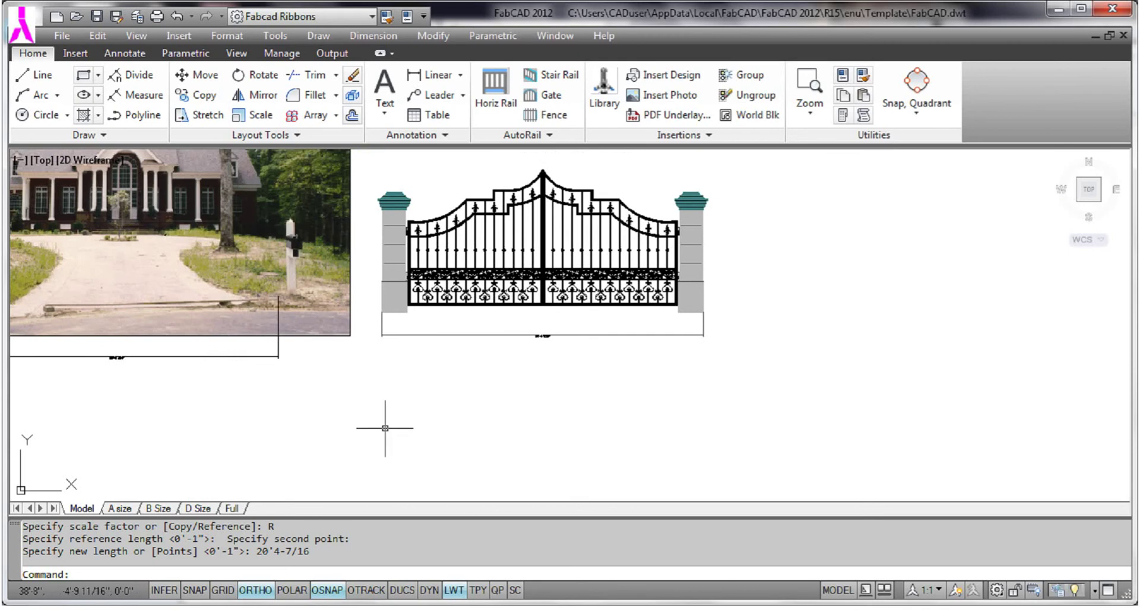
{"action": "left_click", "coordinate": [199, 75]}
{"action": "left_click", "coordinate": [731, 324]}
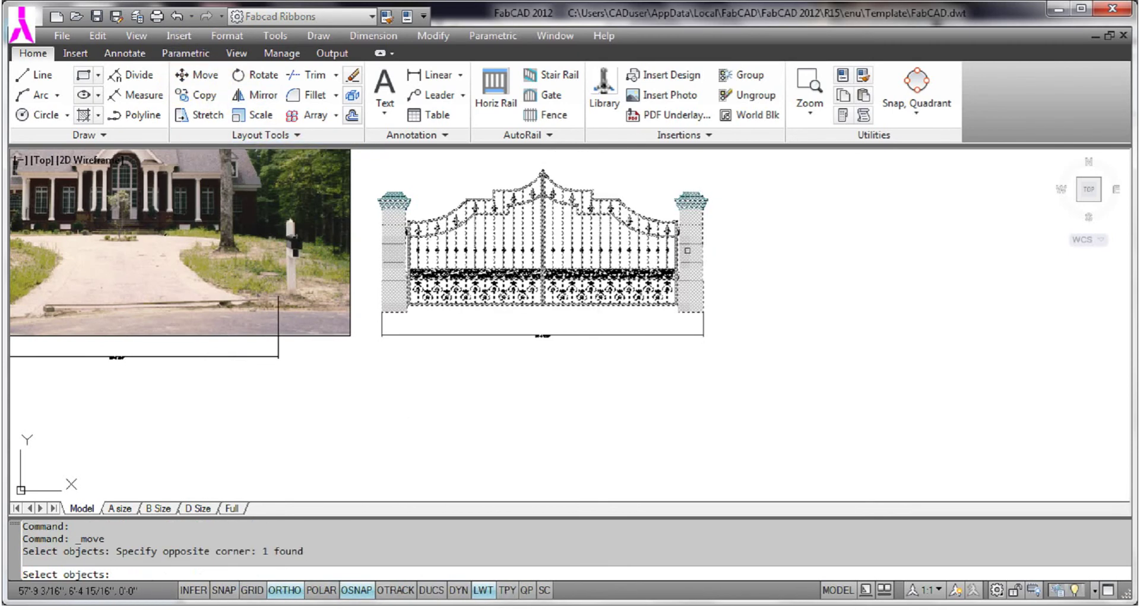
{"action": "key", "text": "Return"}
{"action": "left_click", "coordinate": [704, 313]}
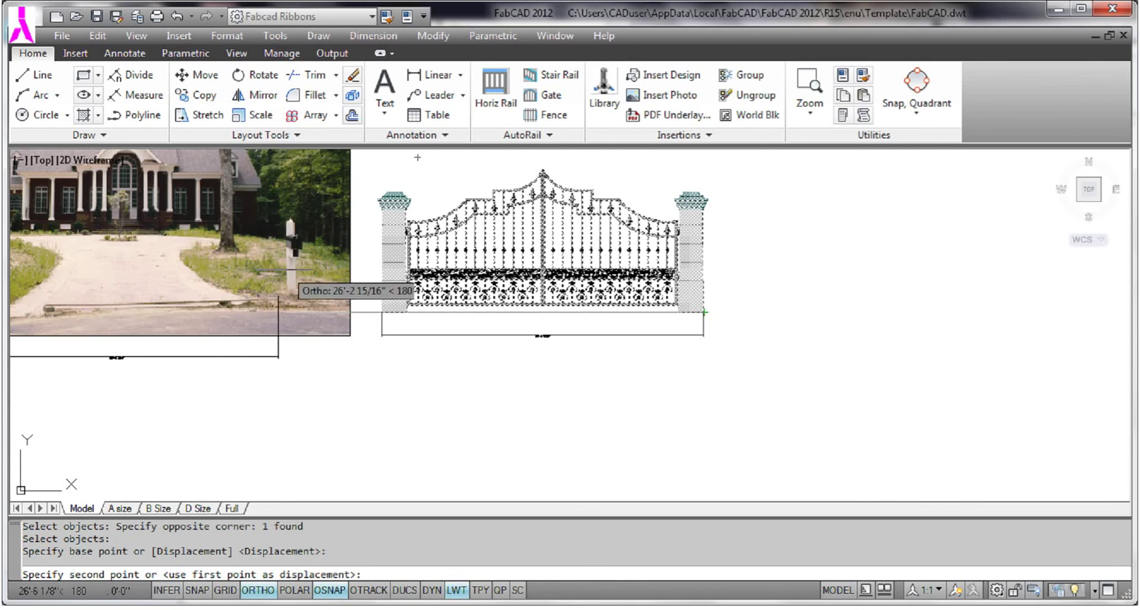
{"action": "left_click", "coordinate": [278, 297]}
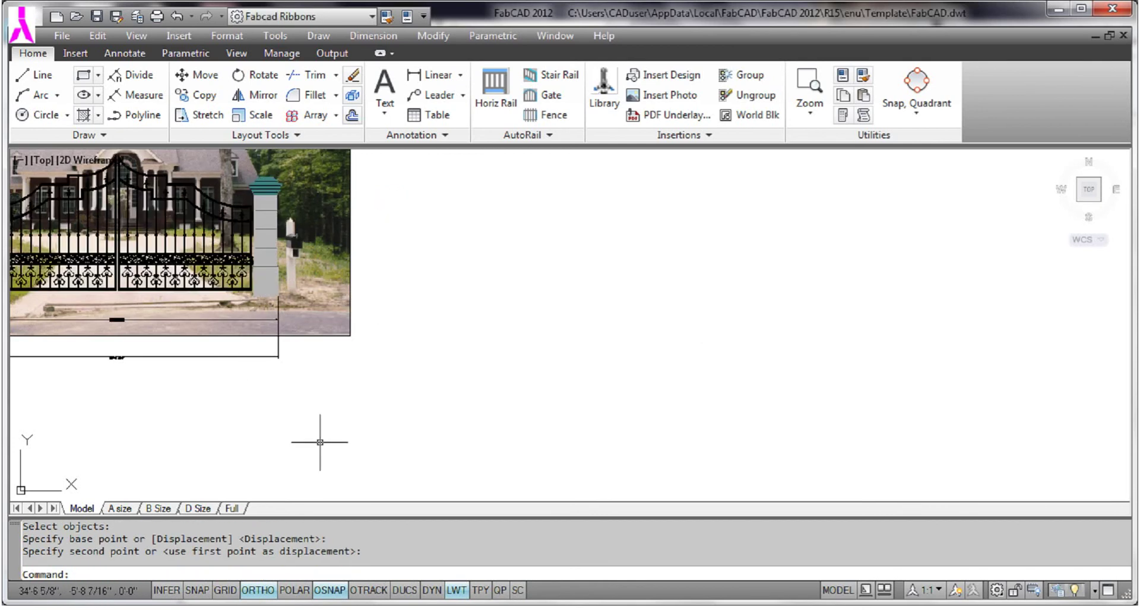
Step: Shift the gate block about 6 inches to the right by its peak, centring it on the house entrance
{"action": "scroll", "coordinate": [374, 414], "scroll_direction": "down", "scroll_amount": 3}
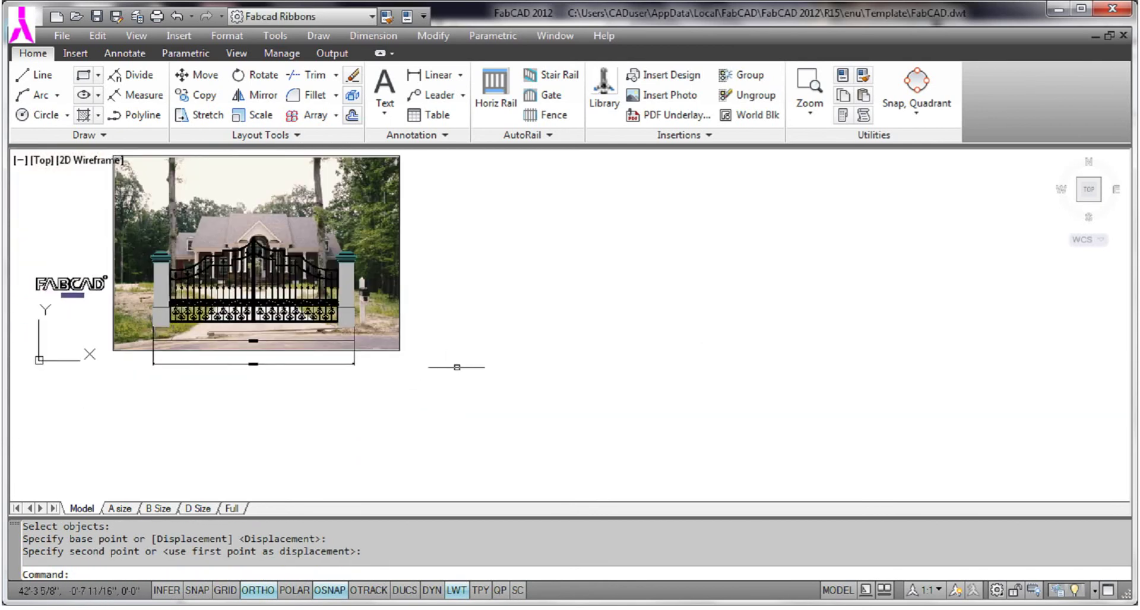
{"action": "scroll", "coordinate": [467, 355], "scroll_direction": "up", "scroll_amount": 3}
{"action": "scroll", "coordinate": [467, 355], "scroll_direction": "down", "scroll_amount": 1}
{"action": "middle_click_drag", "start_coordinate": [469, 355], "coordinate": [588, 394]}
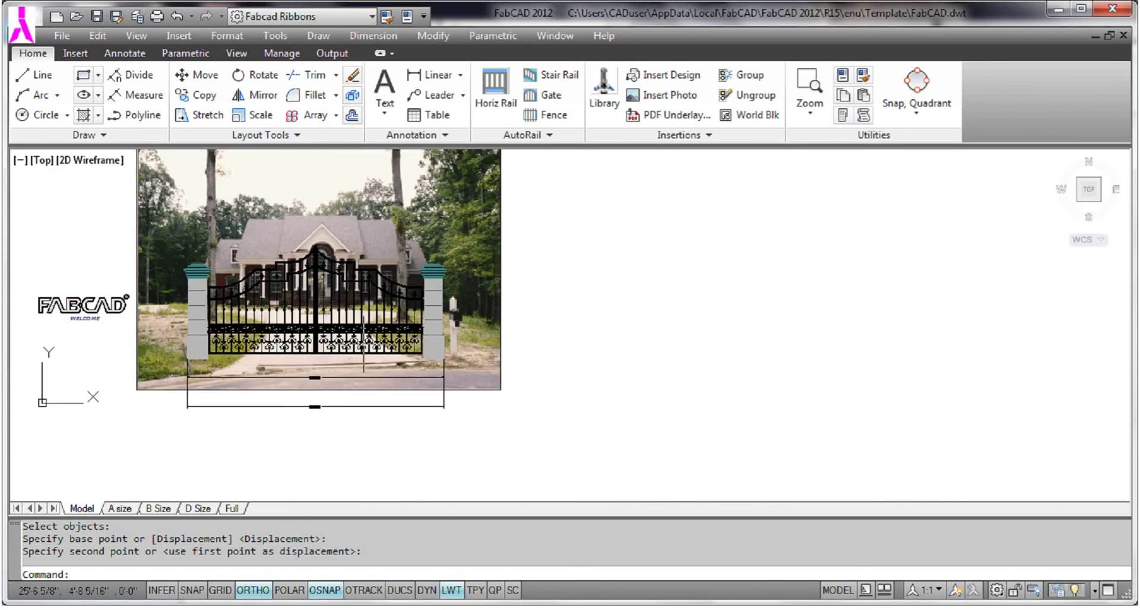
{"action": "scroll", "coordinate": [352, 330], "scroll_direction": "up", "scroll_amount": 6}
{"action": "middle_click_drag", "start_coordinate": [410, 394], "coordinate": [504, 477]}
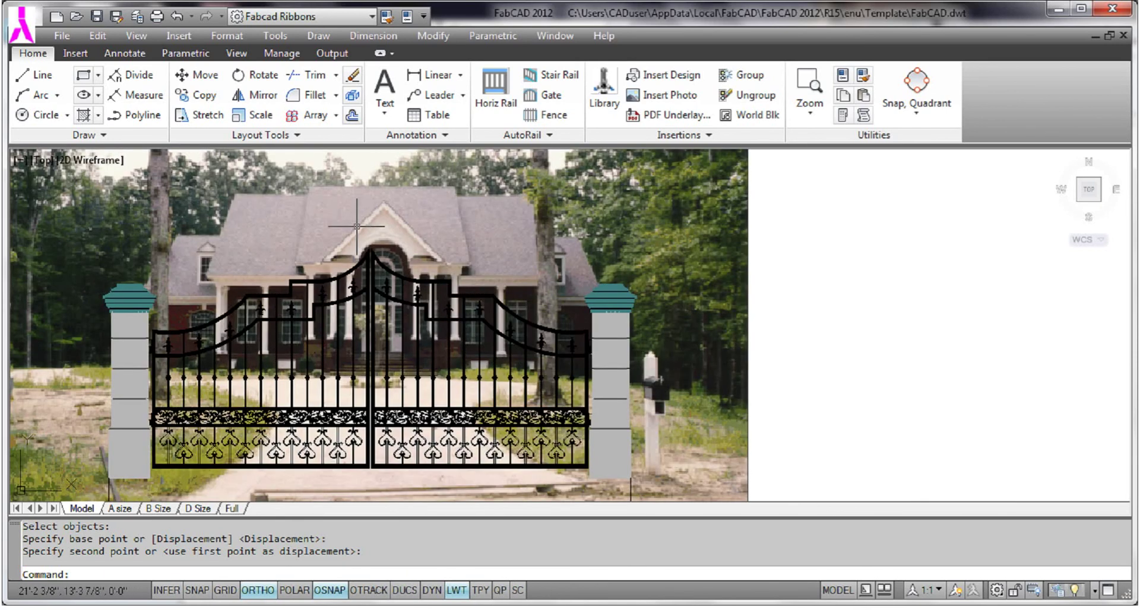
{"action": "left_click", "coordinate": [370, 247]}
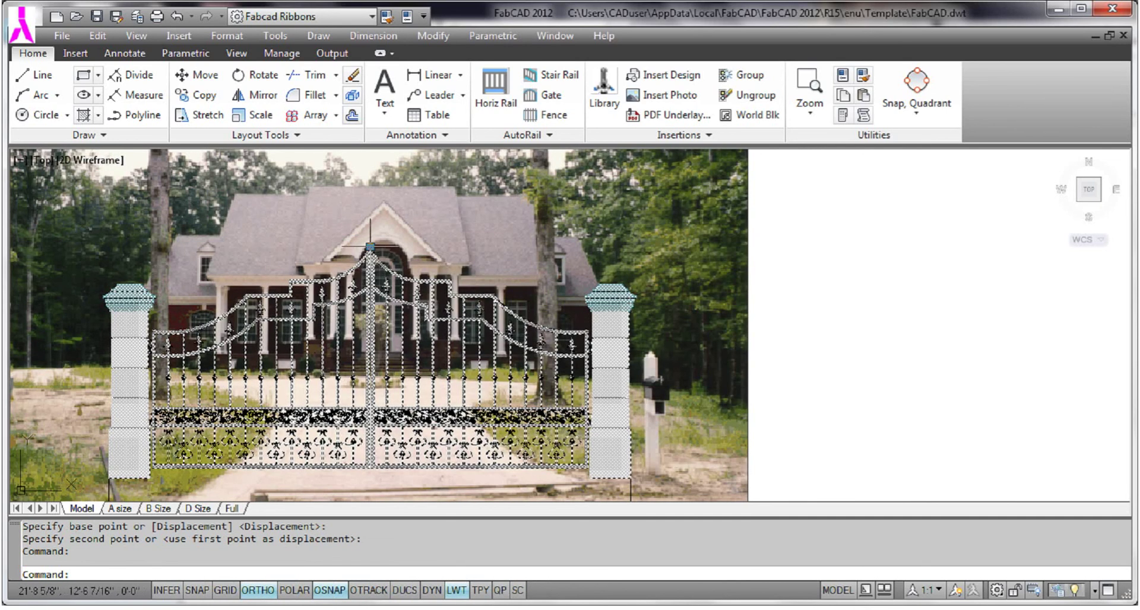
{"action": "left_click", "coordinate": [370, 247]}
{"action": "left_click", "coordinate": [383, 246]}
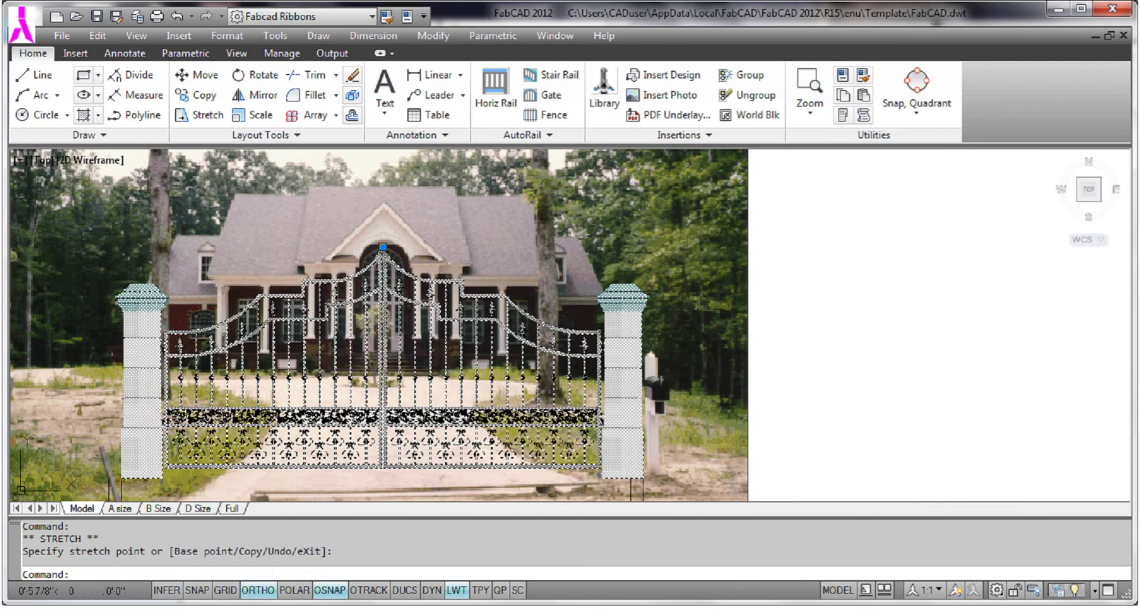
Step: Deselect the gate block and erase the two horizontal dimensions below the gate
{"action": "scroll", "coordinate": [593, 393], "scroll_direction": "down", "scroll_amount": 5}
{"action": "middle_click_drag", "start_coordinate": [593, 393], "coordinate": [486, 319]}
{"action": "key", "text": "Escape"}
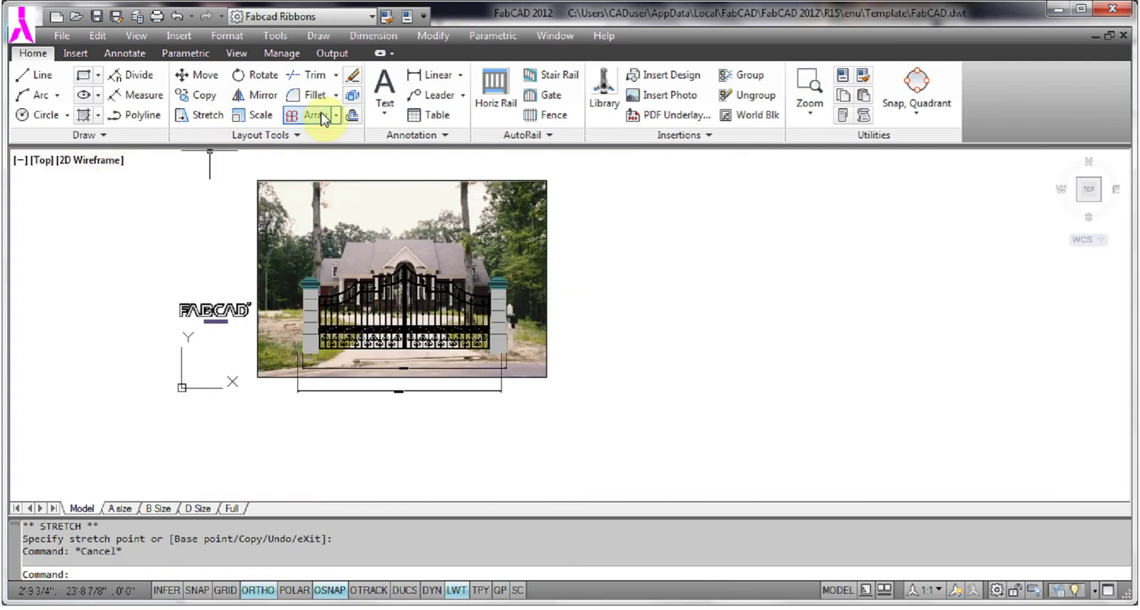
{"action": "left_click", "coordinate": [352, 76]}
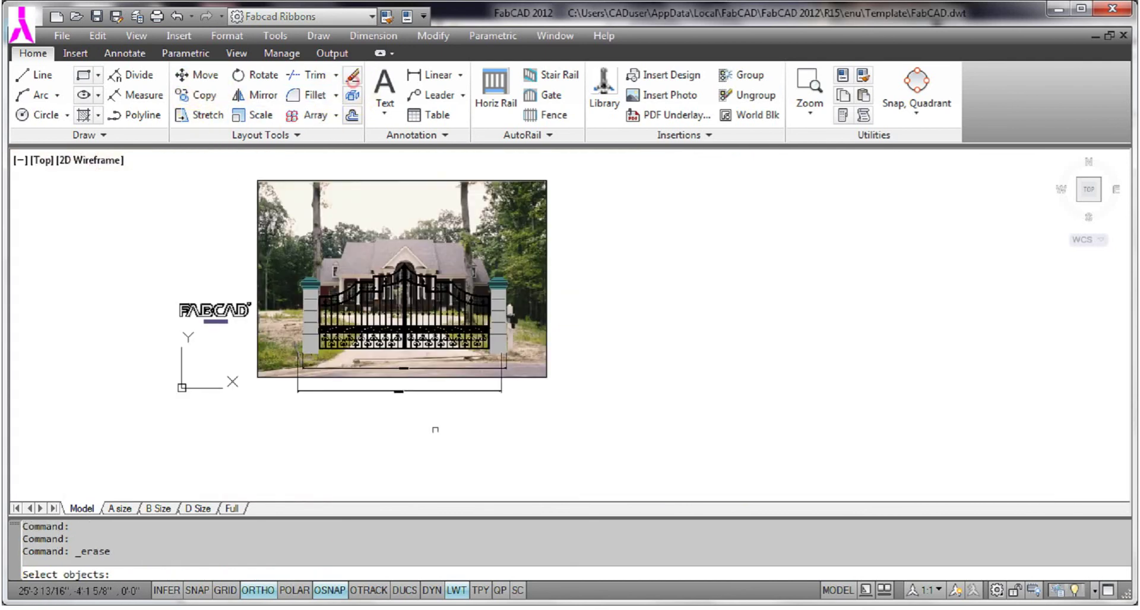
{"action": "left_click", "coordinate": [406, 391]}
{"action": "left_click", "coordinate": [404, 369]}
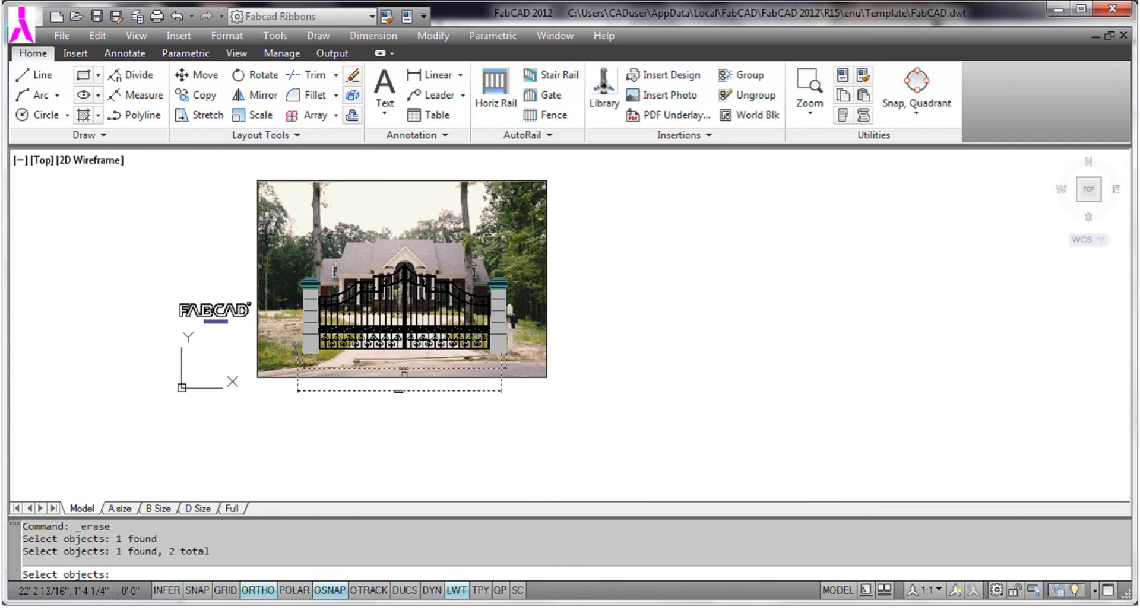
{"action": "key", "text": "Return"}
Step: Set up a plot of the model using the DWG To PDF.pc3 plotter and ANSI A (8.50 x 11.00 Inches) paper
{"action": "scroll", "coordinate": [411, 430], "scroll_direction": "up", "scroll_amount": 2}
{"action": "middle_click_drag", "start_coordinate": [410, 423], "coordinate": [447, 506]}
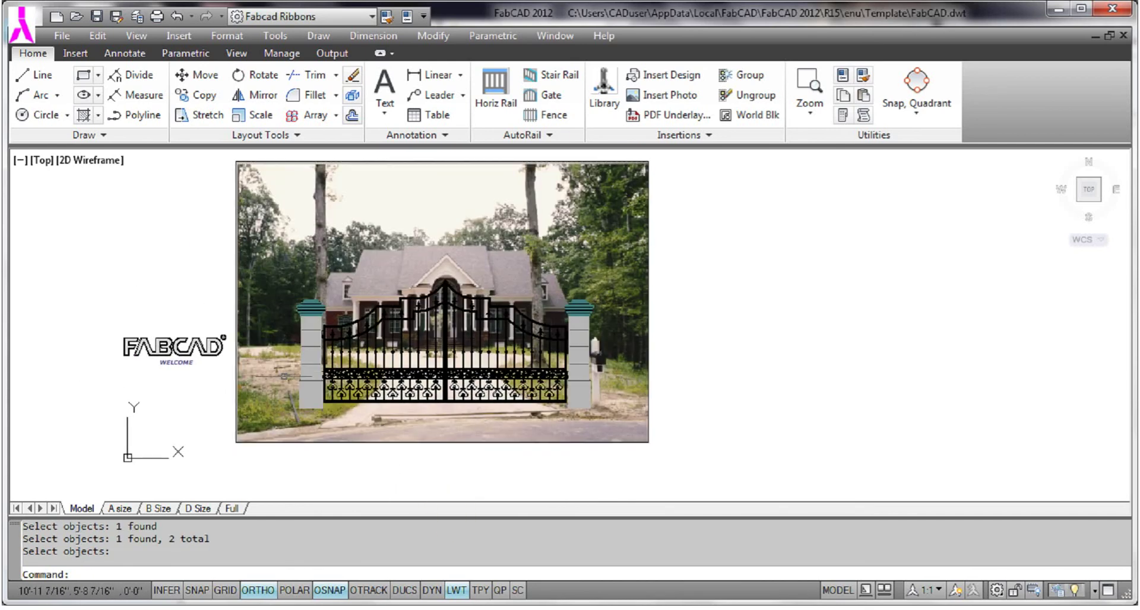
{"action": "left_click", "coordinate": [156, 16]}
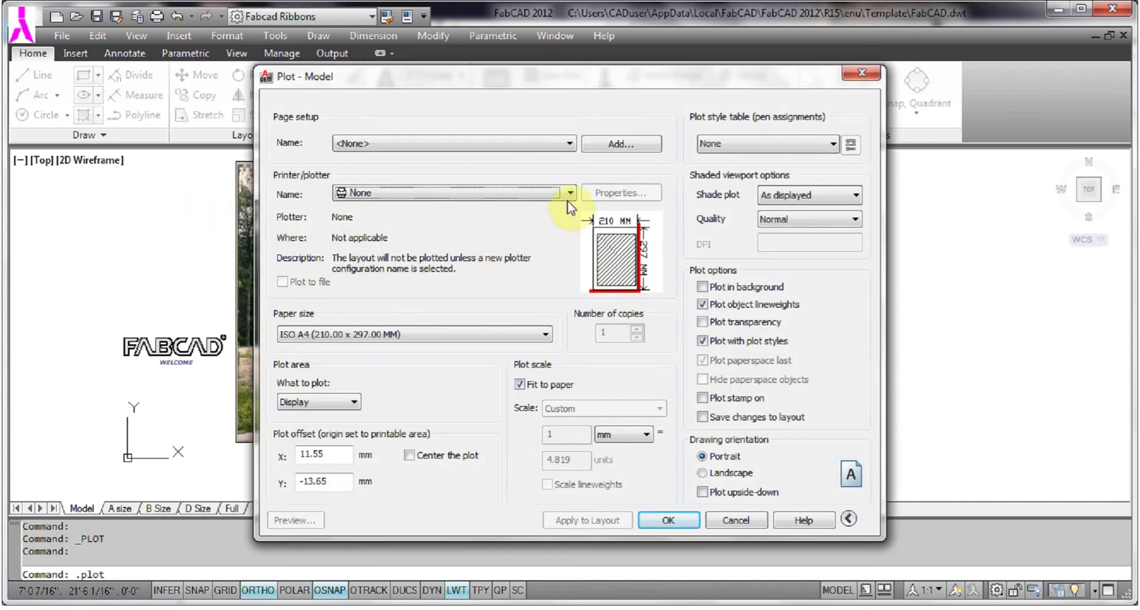
{"action": "left_click", "coordinate": [570, 194]}
{"action": "left_click_drag", "start_coordinate": [569, 233], "coordinate": [570, 279]}
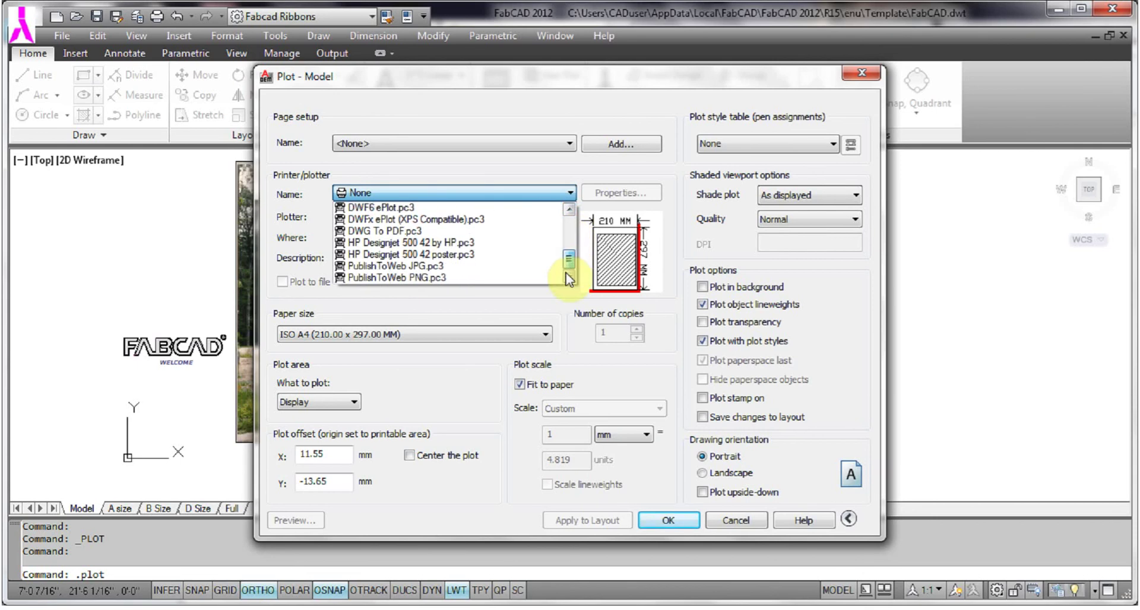
{"action": "left_click", "coordinate": [398, 230]}
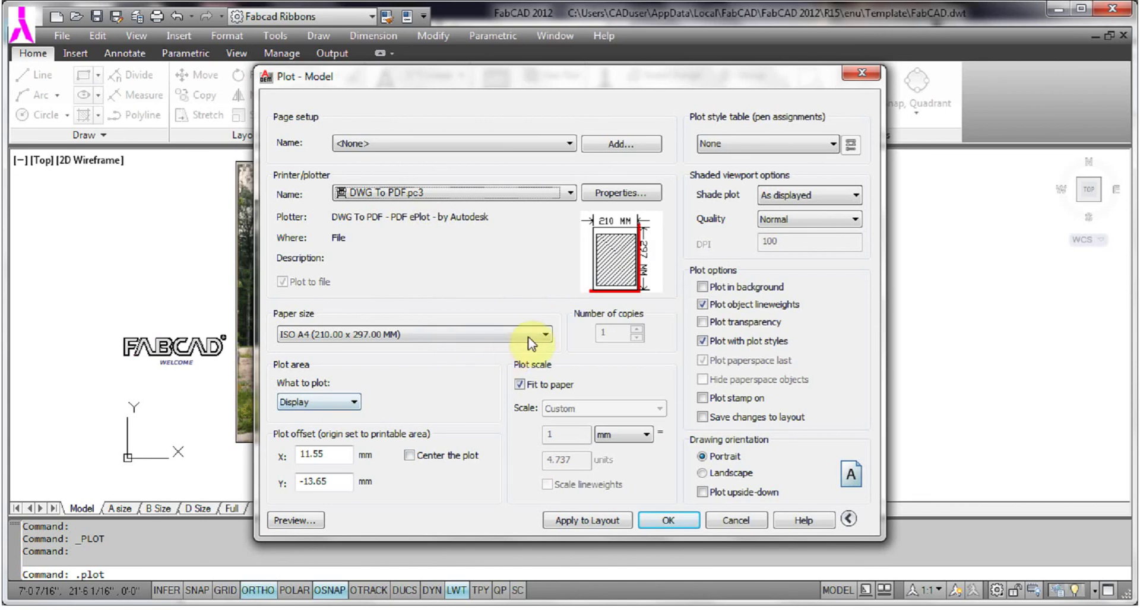
{"action": "left_click", "coordinate": [545, 336]}
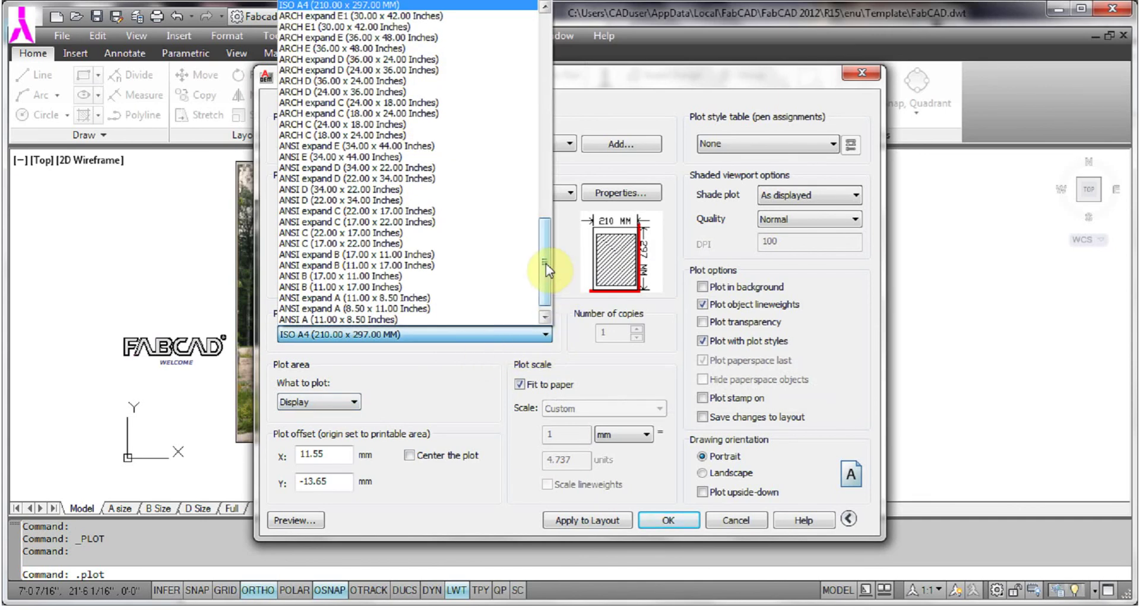
{"action": "left_click_drag", "start_coordinate": [543, 265], "coordinate": [542, 303]}
{"action": "left_click", "coordinate": [418, 320]}
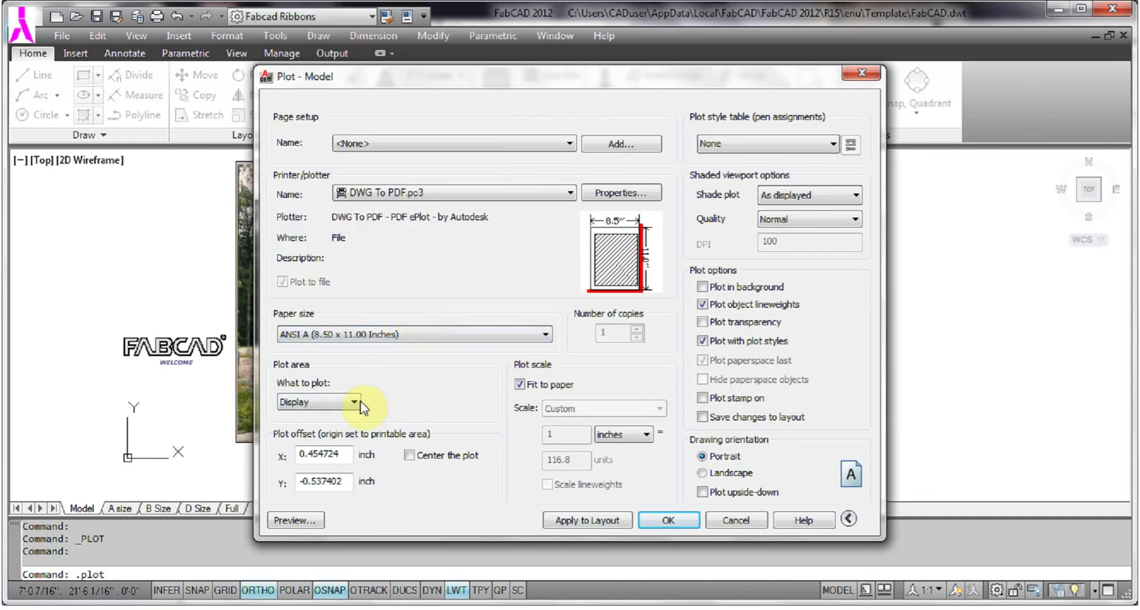
Step: Define the plot area as a window over the photo, excluding its upper sky strip, with object snap turned off
{"action": "left_click", "coordinate": [355, 411]}
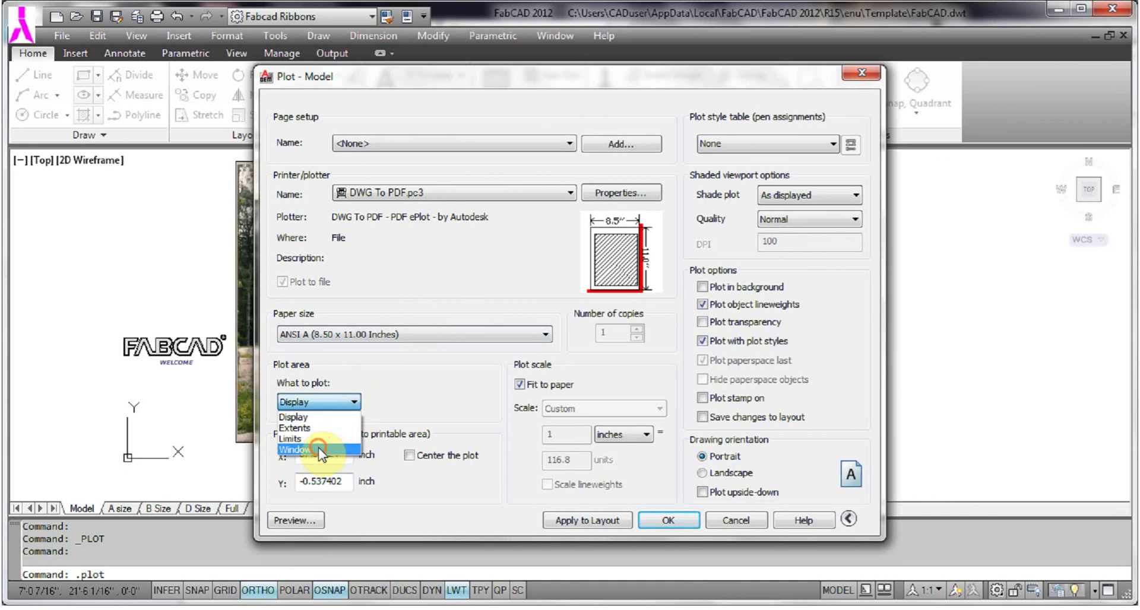
{"action": "left_click", "coordinate": [318, 455]}
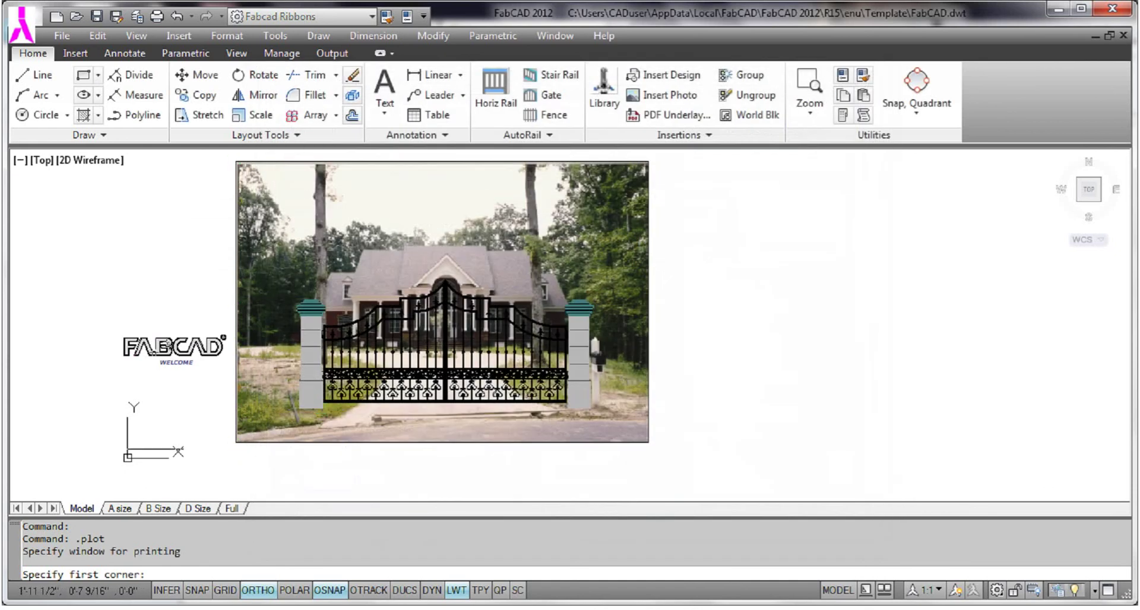
{"action": "left_click", "coordinate": [330, 590]}
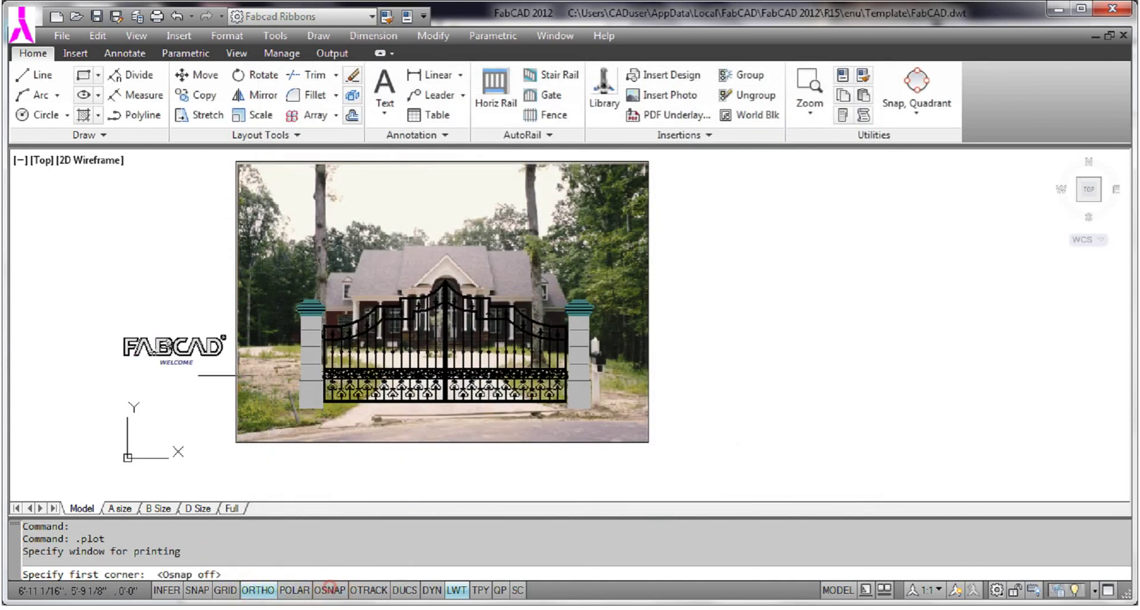
{"action": "left_click", "coordinate": [238, 224]}
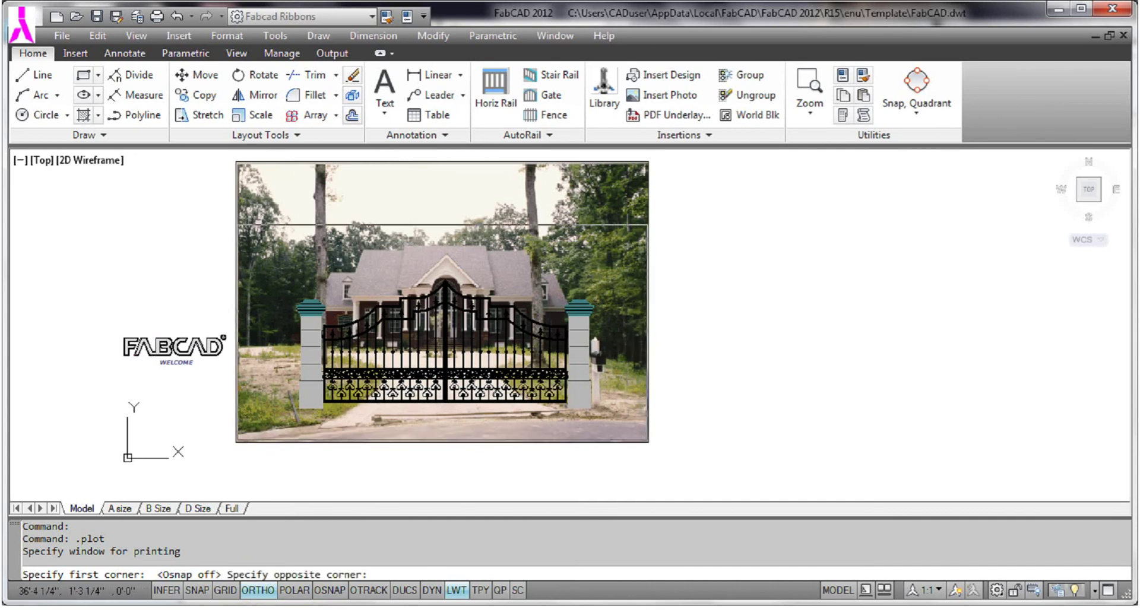
{"action": "left_click", "coordinate": [647, 442]}
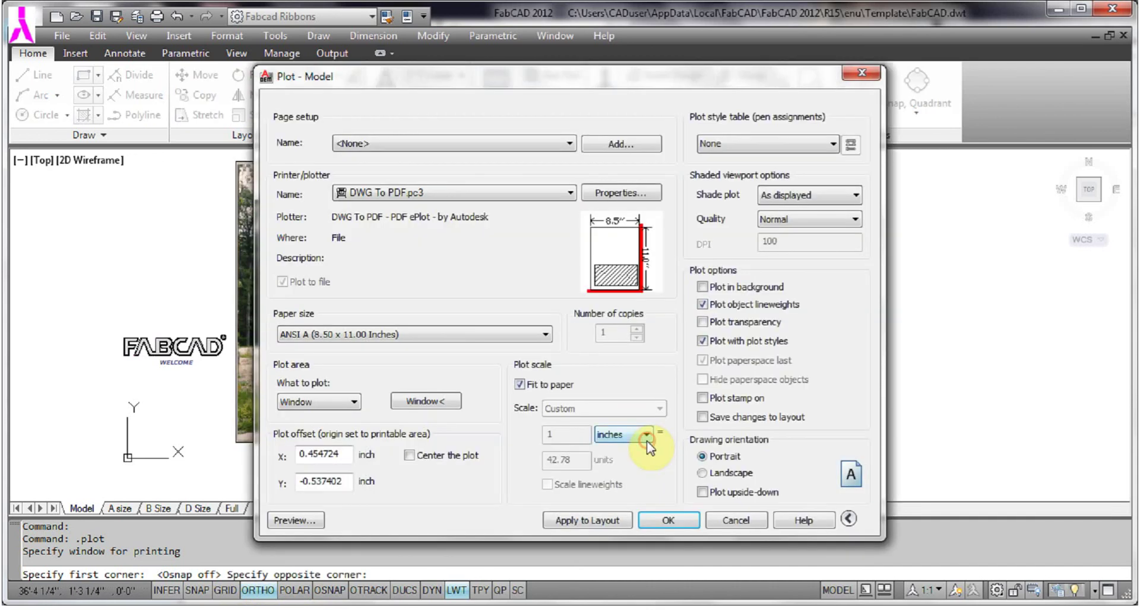
Step: Centre the plot, set the drawing orientation to landscape and preview the page up close
{"action": "left_click", "coordinate": [409, 455]}
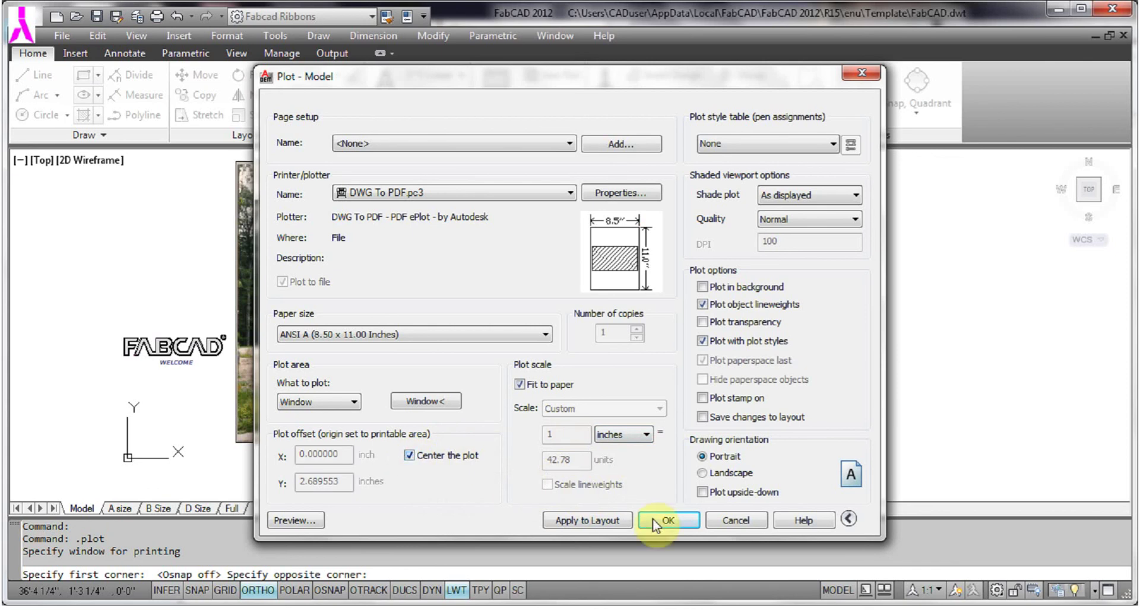
{"action": "left_click", "coordinate": [703, 474]}
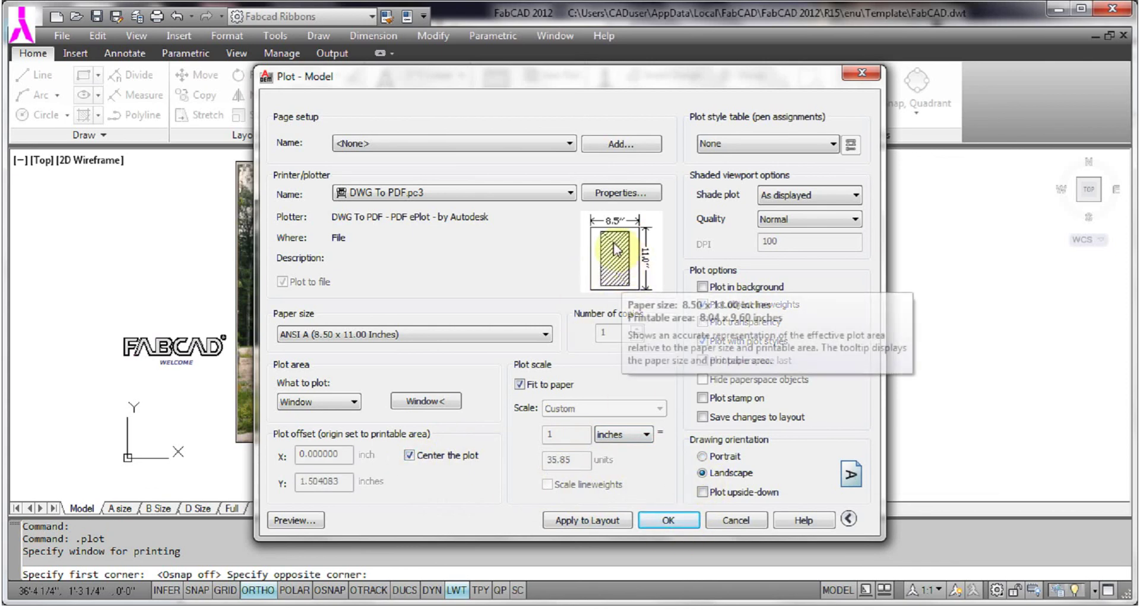
{"action": "left_click", "coordinate": [300, 521]}
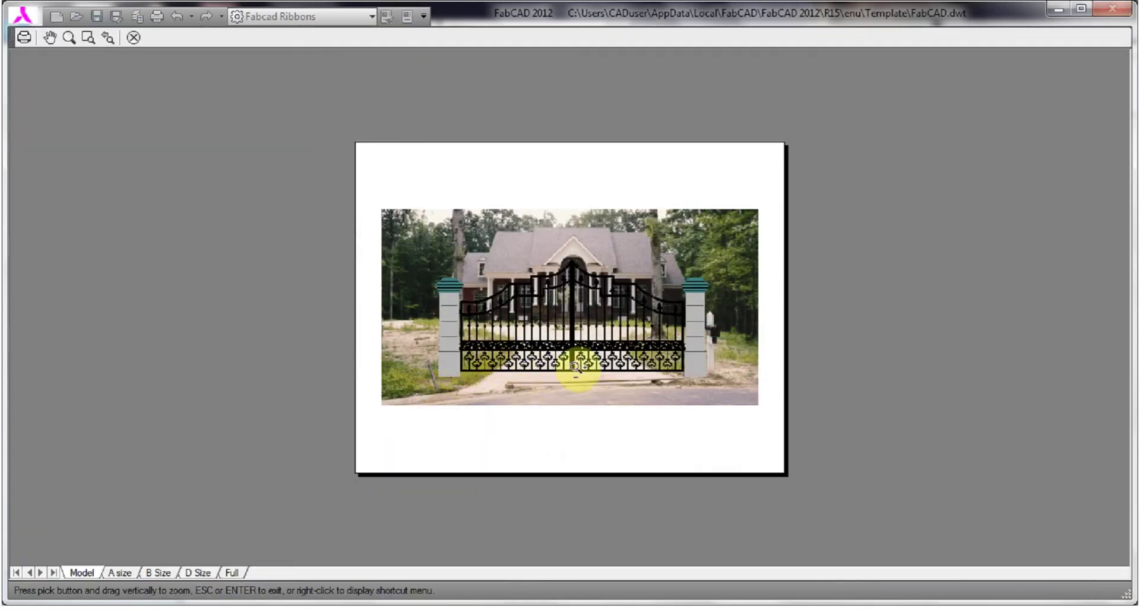
{"action": "scroll", "coordinate": [579, 374], "scroll_direction": "up", "scroll_amount": 5}
{"action": "scroll", "coordinate": [471, 382], "scroll_direction": "down", "scroll_amount": 3}
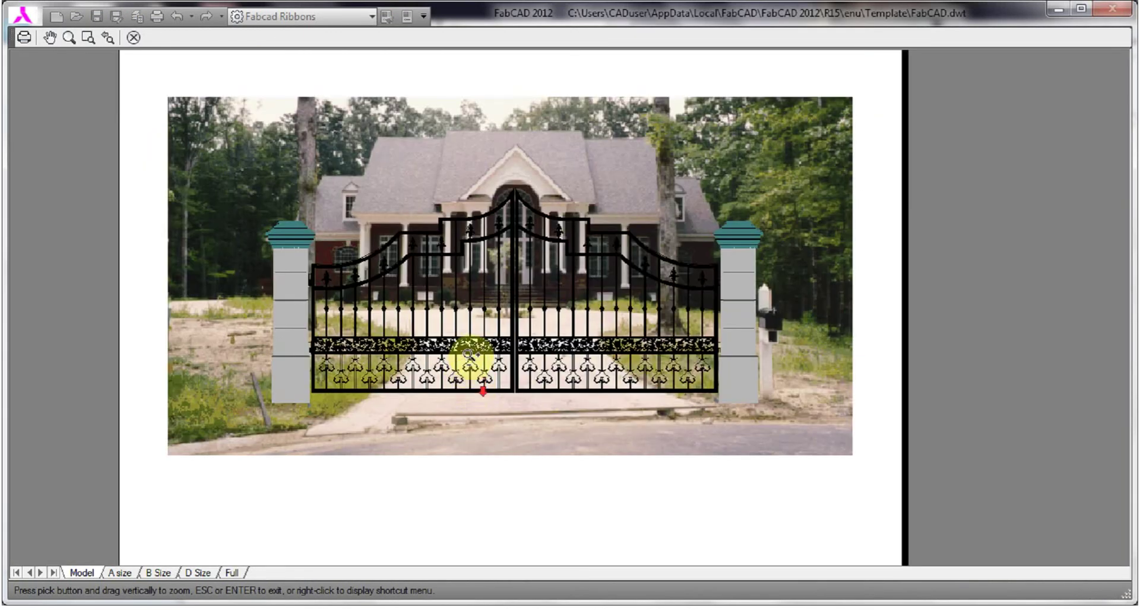
Step: Plot the previewed page and save it as FabCAD-Model.pdf in the Documents folder
{"action": "right_click", "coordinate": [469, 356]}
{"action": "left_click", "coordinate": [504, 385]}
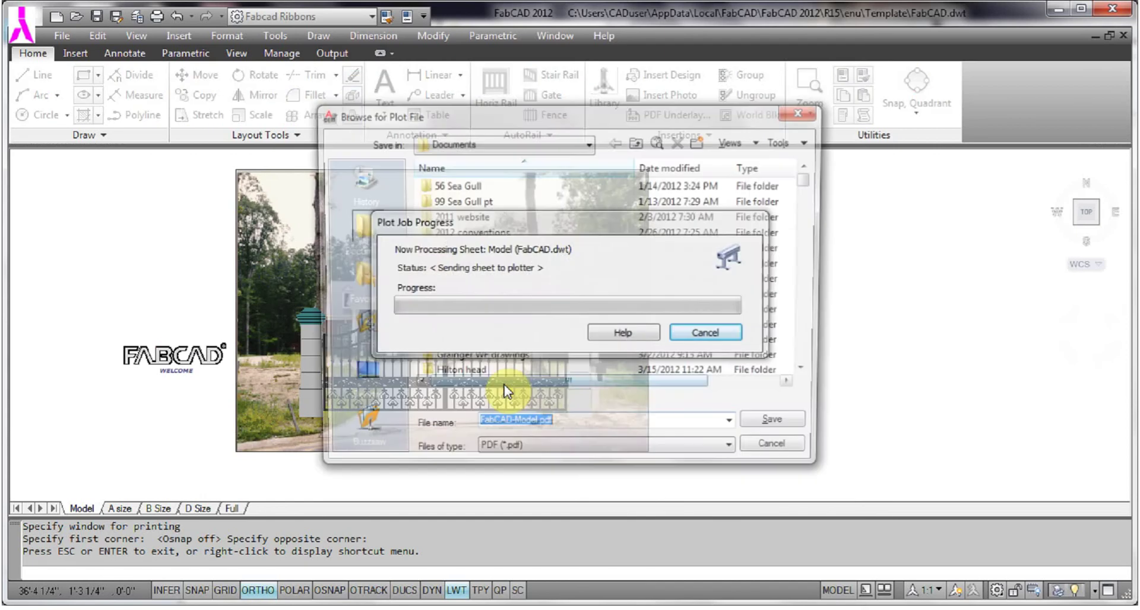
{"action": "left_click", "coordinate": [772, 430]}
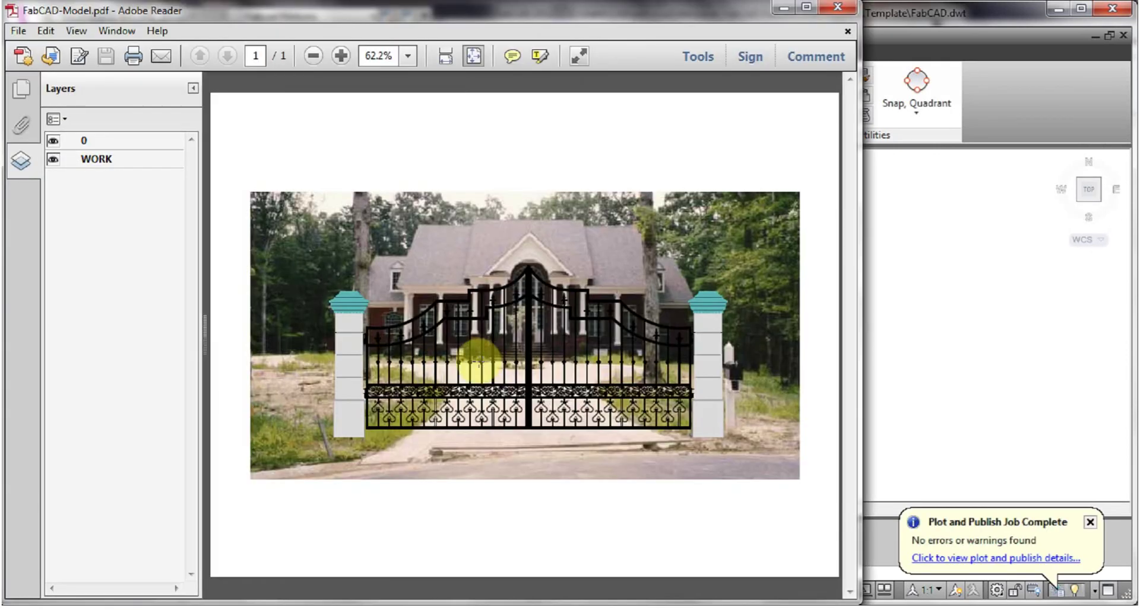
Step: View the plotted PDF maximised in Adobe Reader and close it to return to FabCAD
{"action": "left_click", "coordinate": [807, 7]}
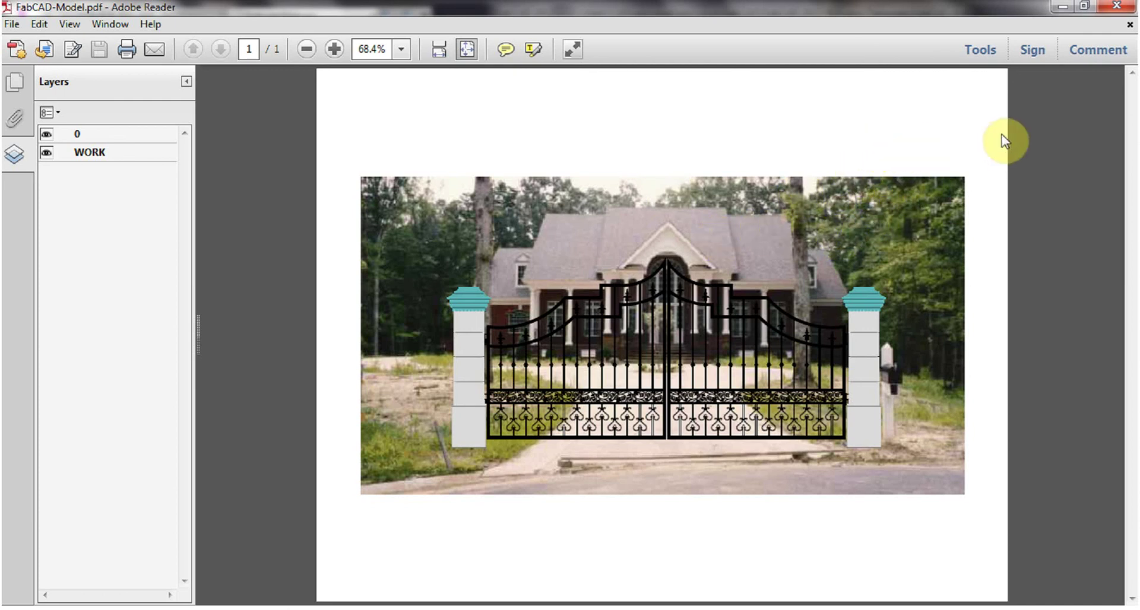
{"action": "left_click", "coordinate": [1117, 6]}
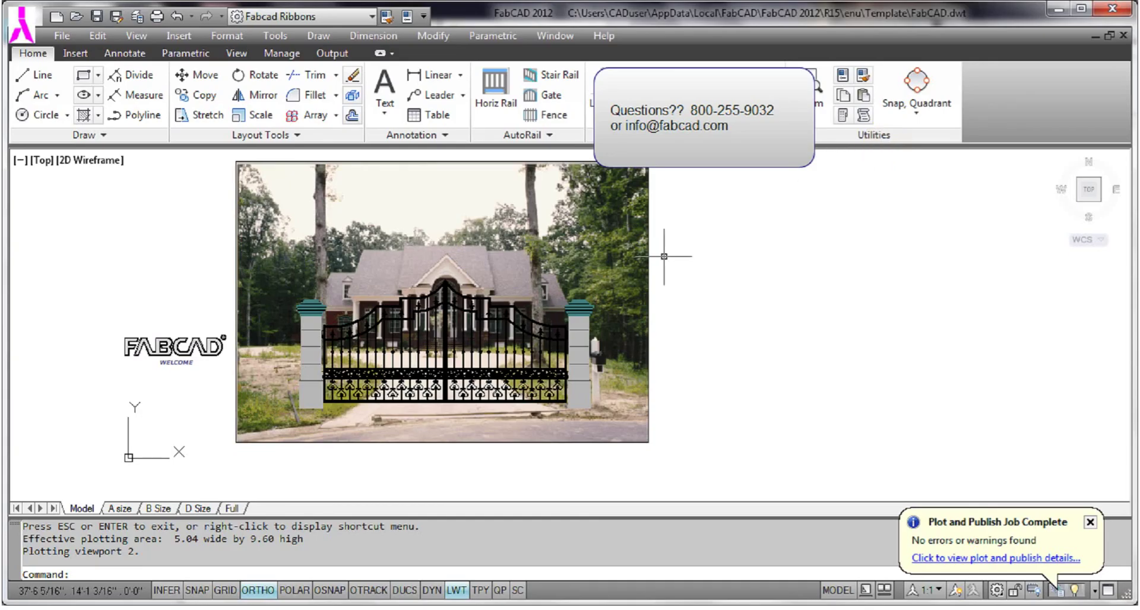